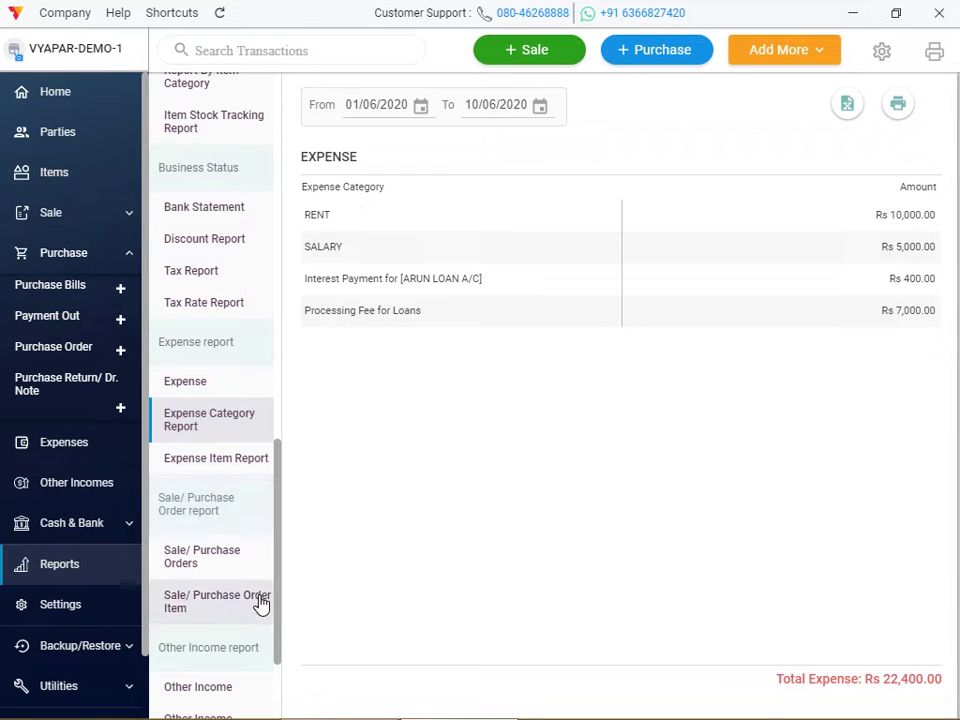
Open the Bank Statement report from the Business Status reports
click(279, 709)
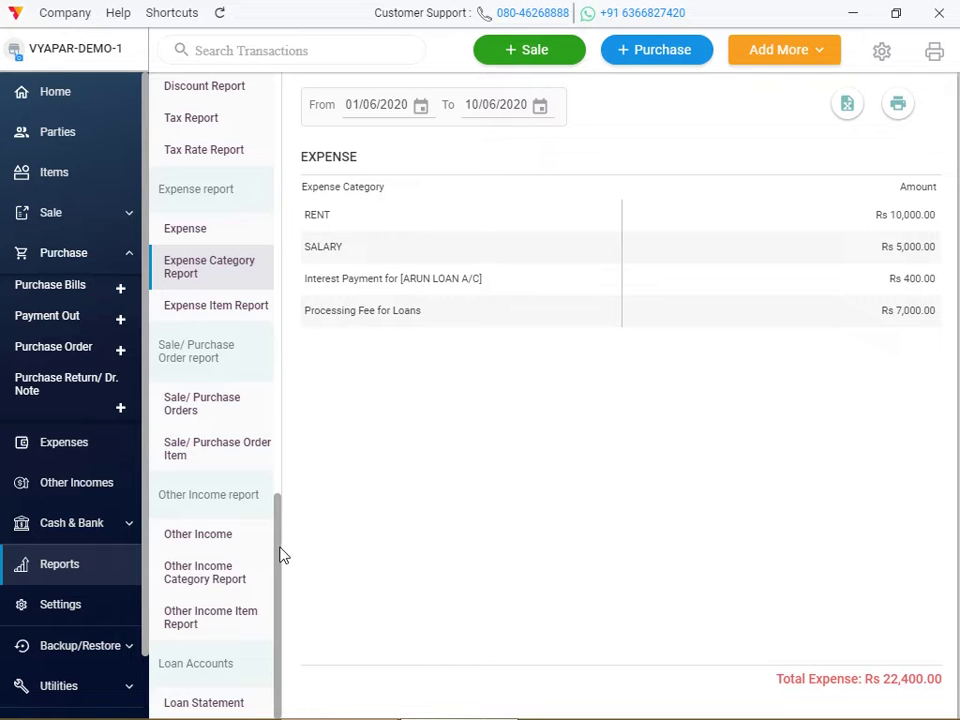
drag(279, 557, 282, 483)
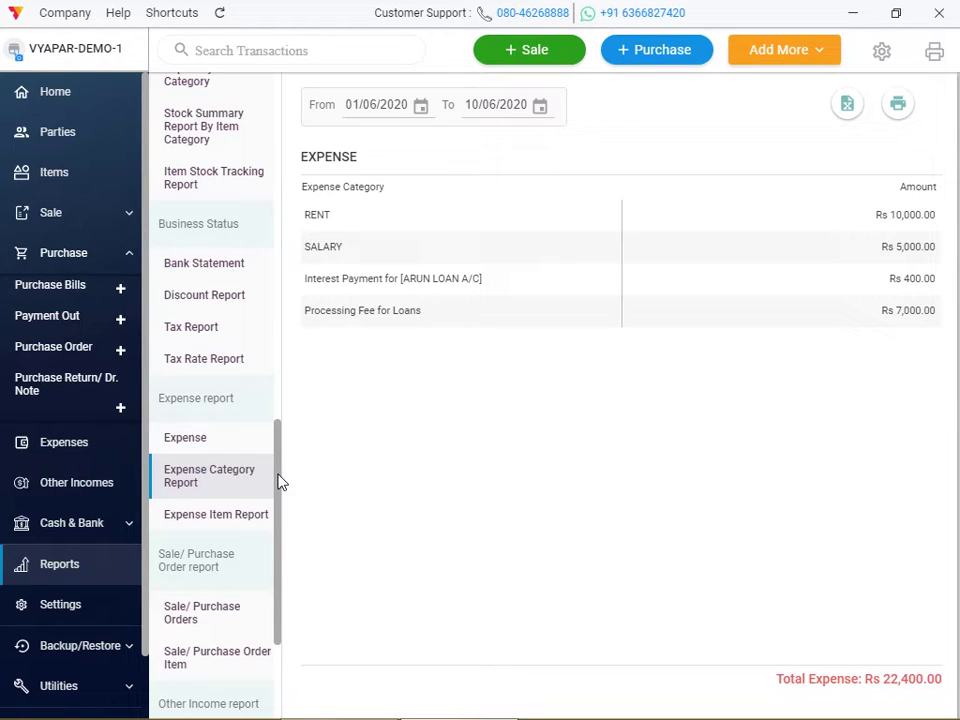
click(231, 272)
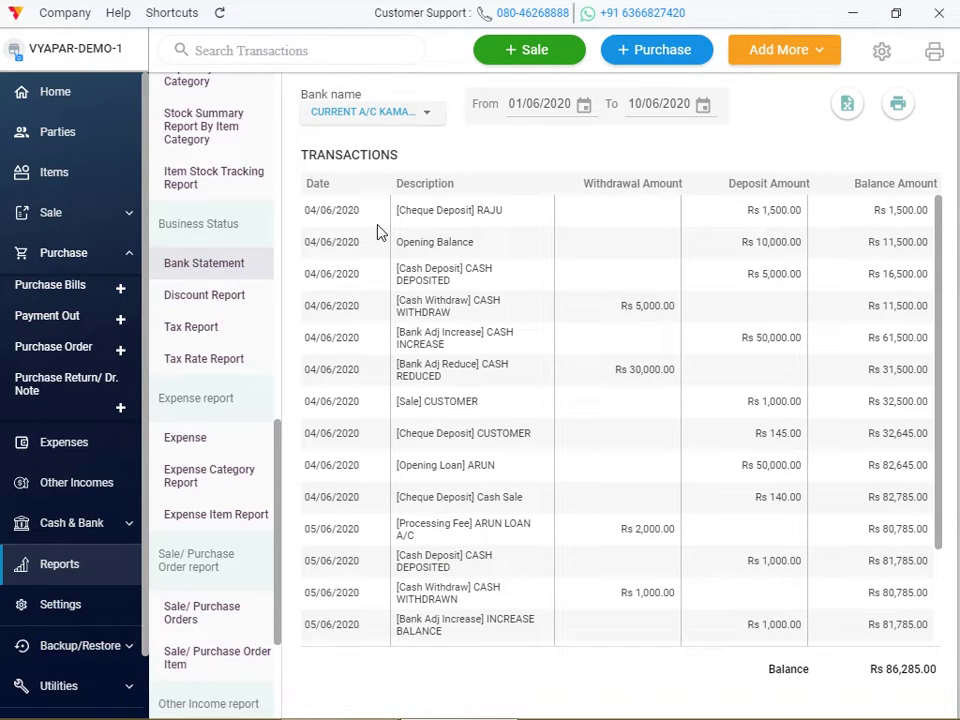
Export the bank statement with descriptions to Excel, saving it on the Desktop as Bank Statement_01_06_20_to_10_06_20.xlsx
click(847, 107)
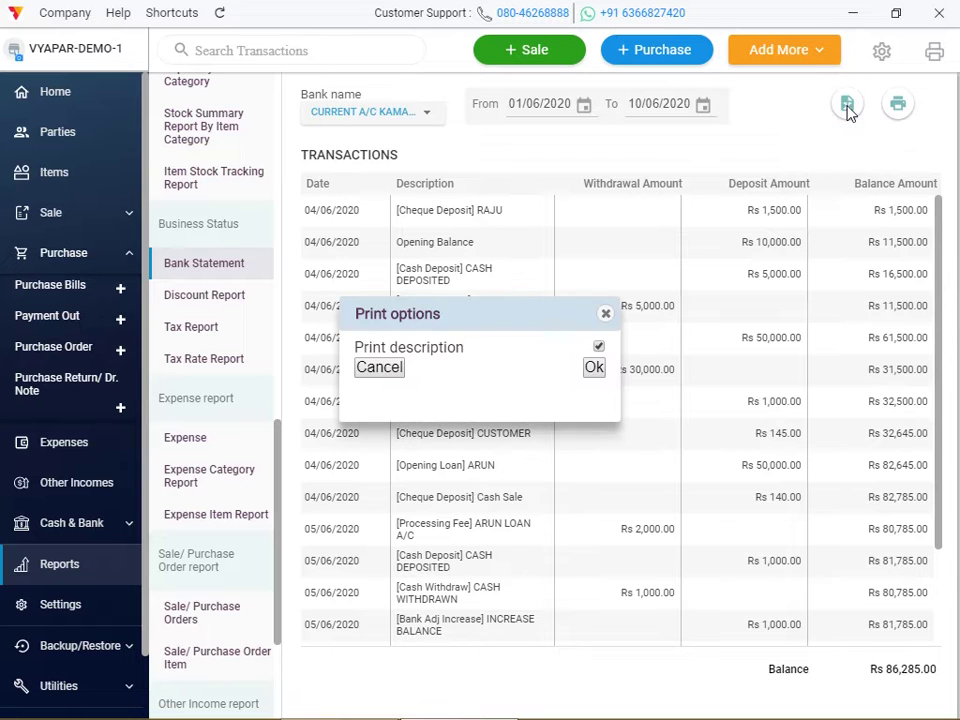
click(595, 369)
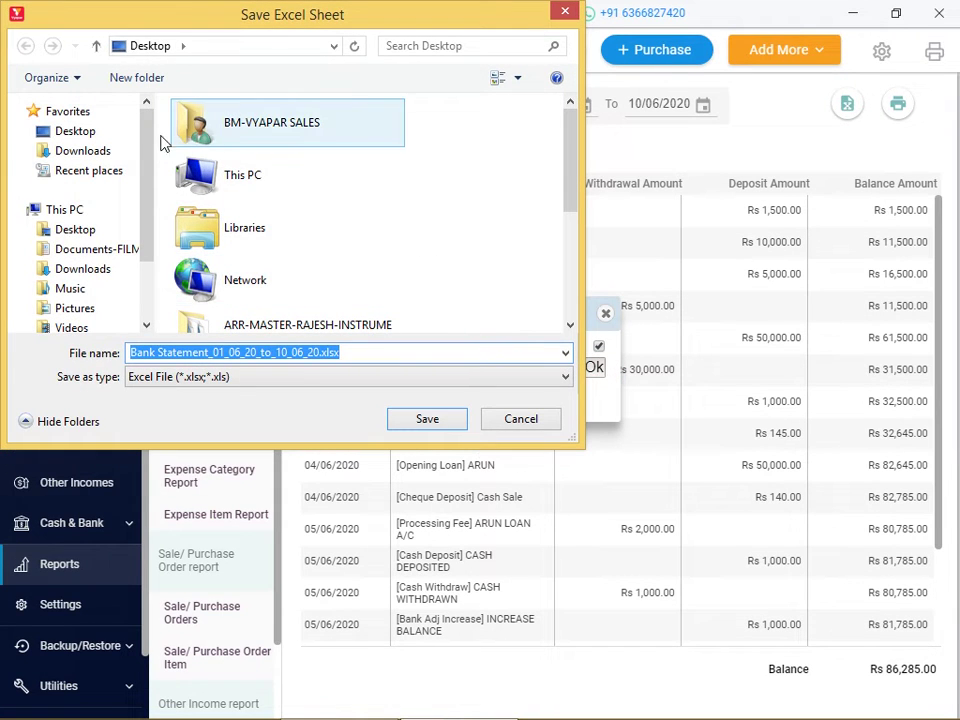
click(97, 133)
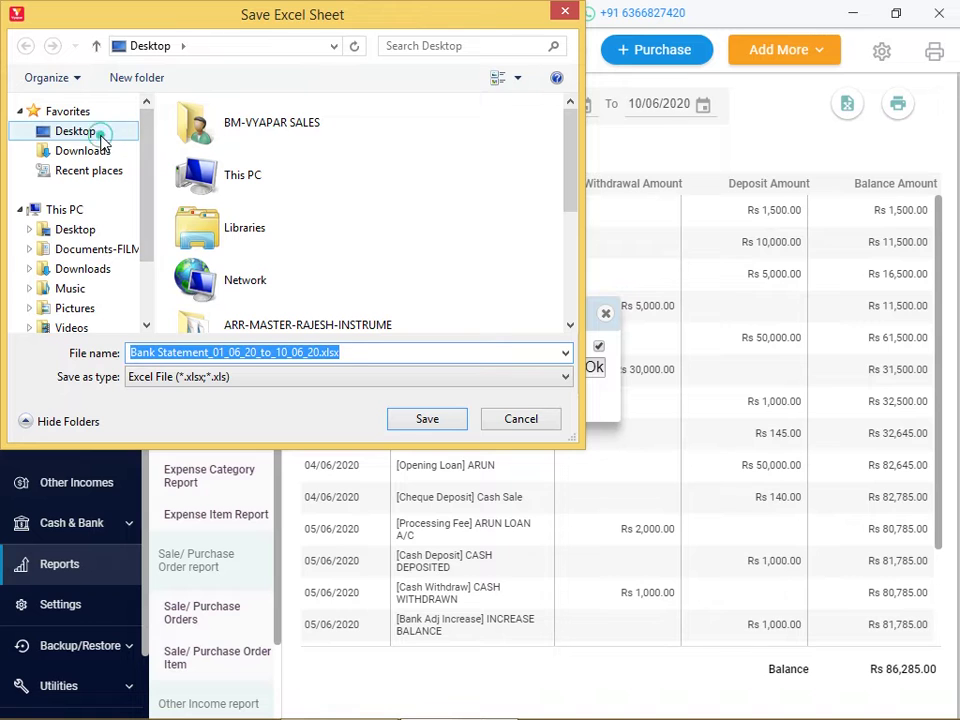
click(450, 422)
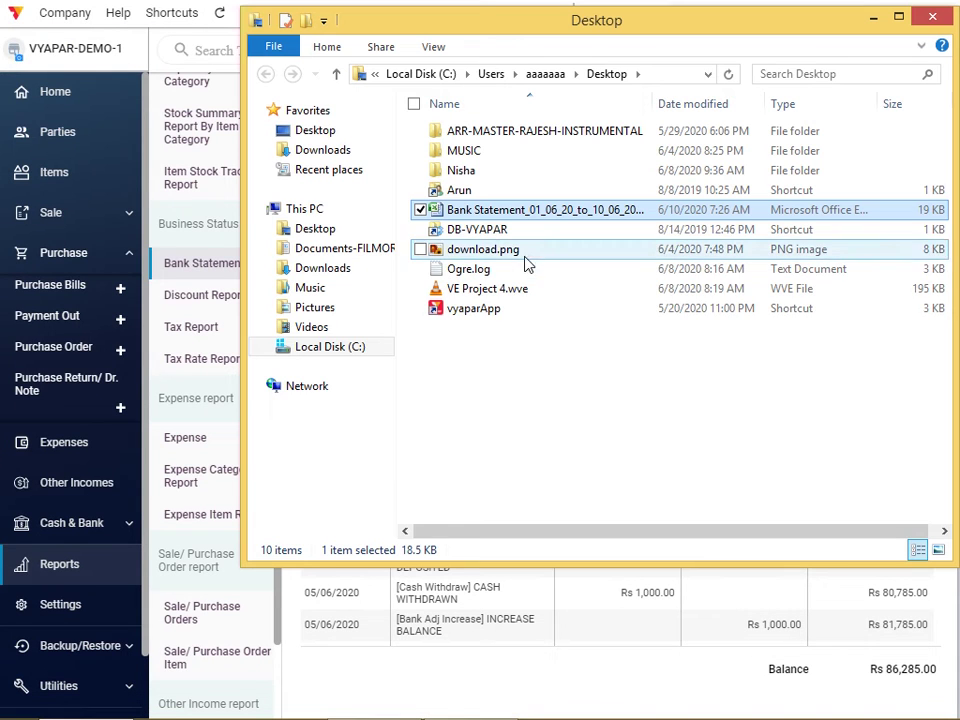
Open the exported bank statement workbook in Excel, examine its columns through Description, and close Excel and the Desktop folder window
double_click(540, 212)
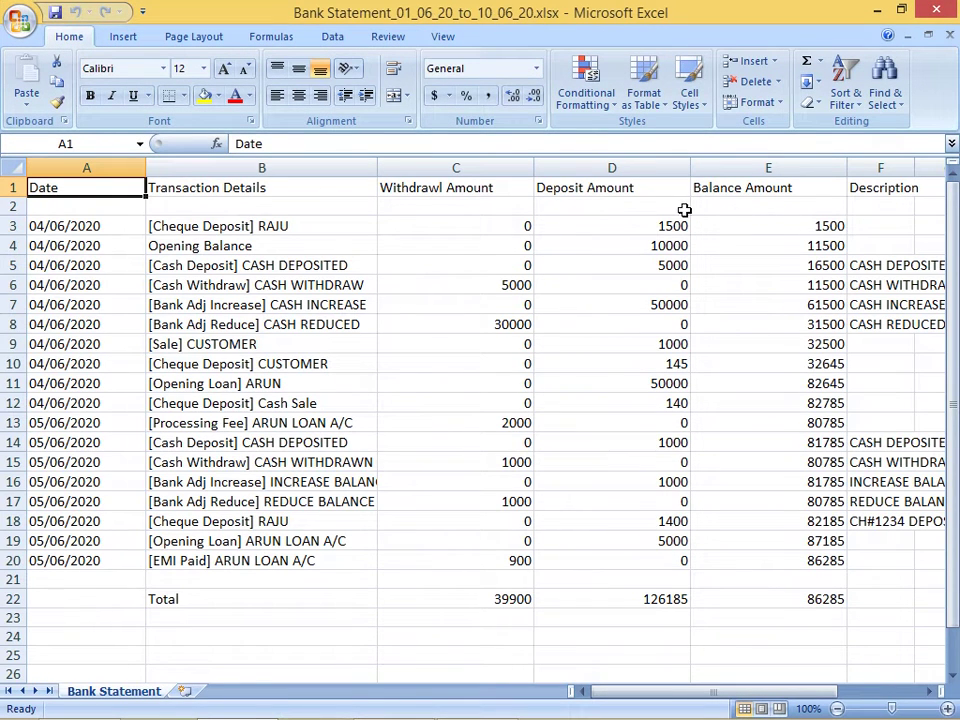
click(933, 693)
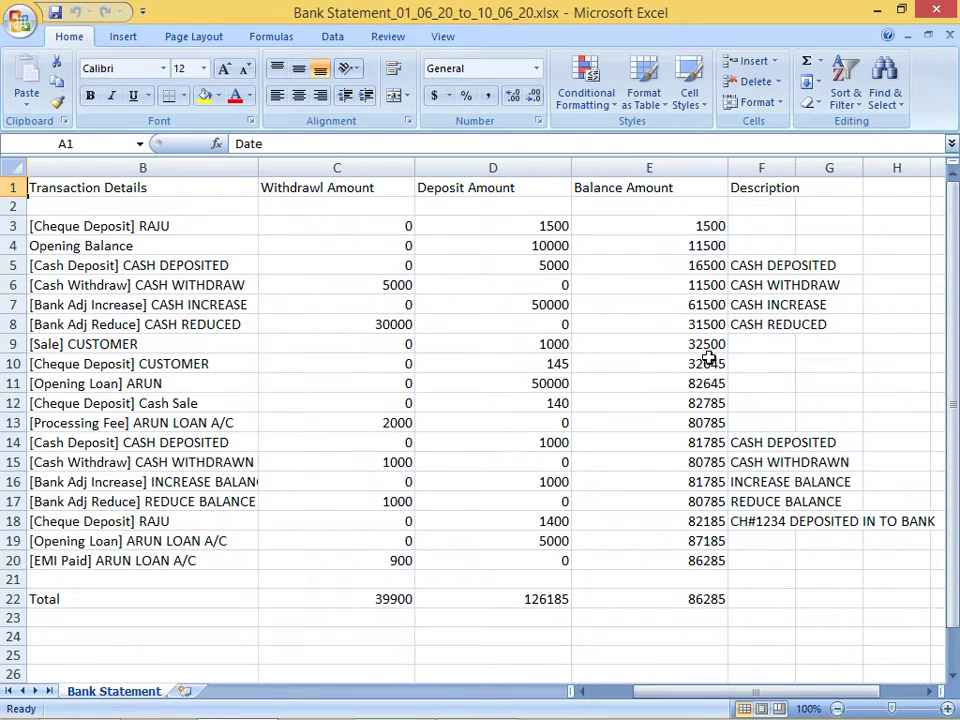
click(950, 35)
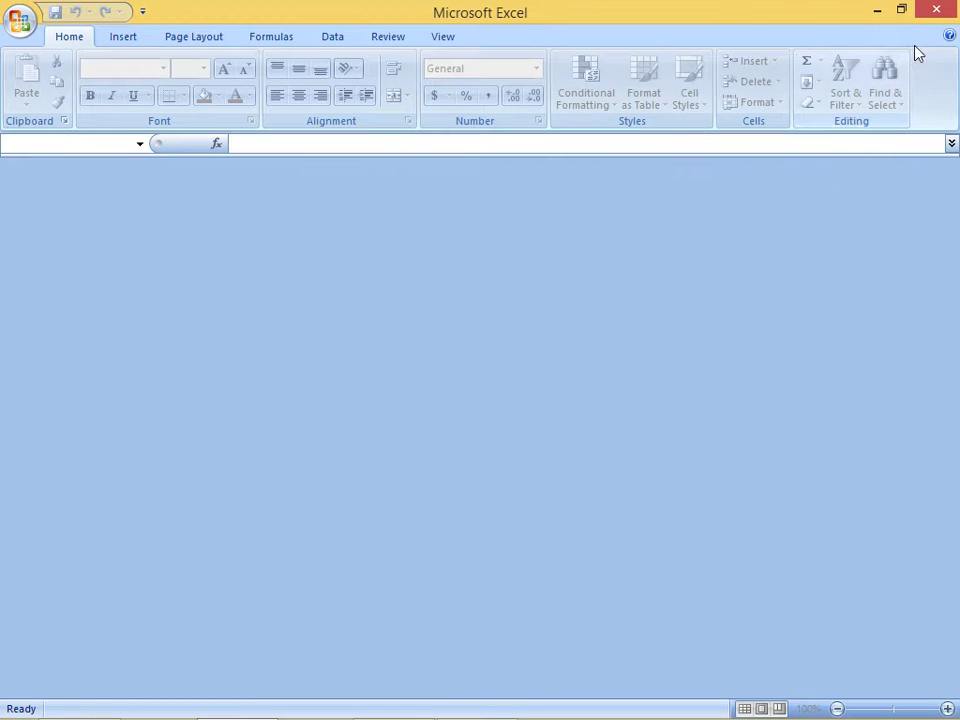
click(935, 10)
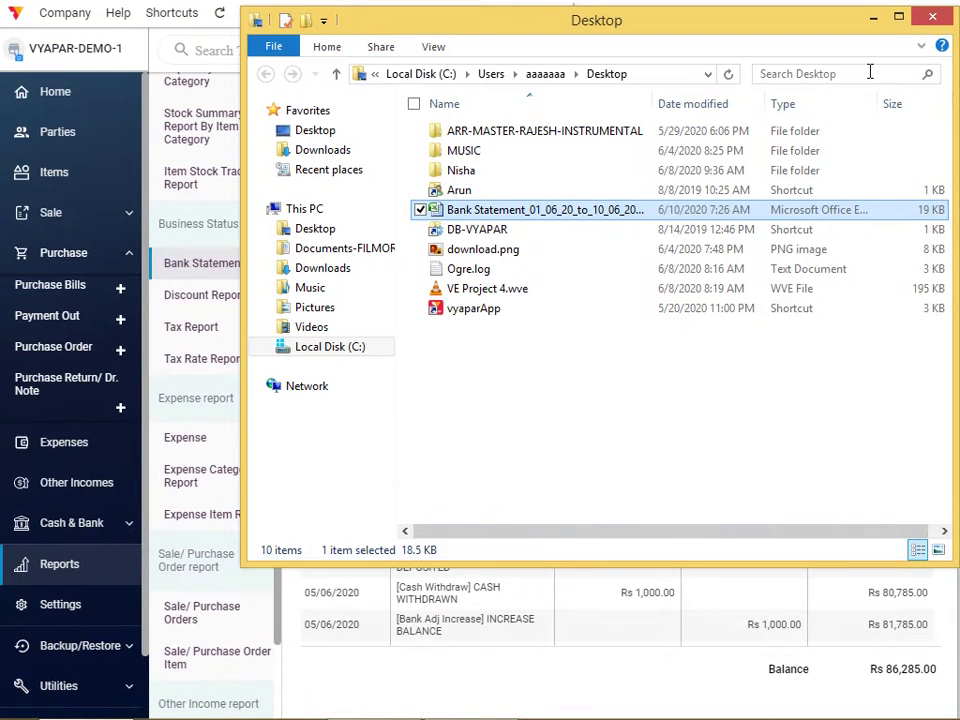
click(933, 17)
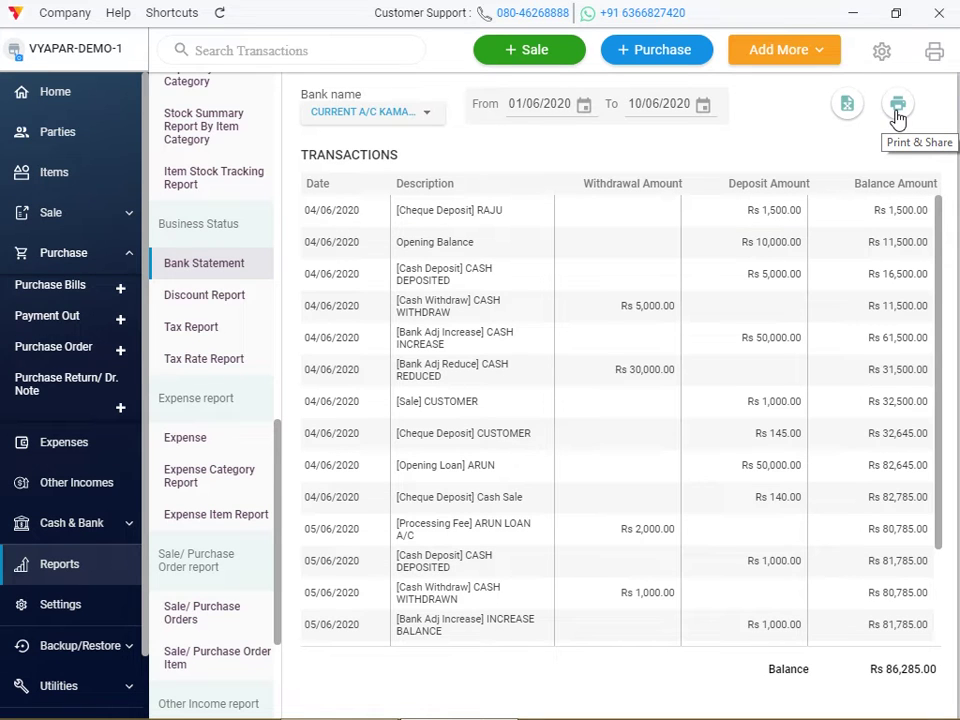
Set the bank statement's start date to 01/01/2020
click(585, 105)
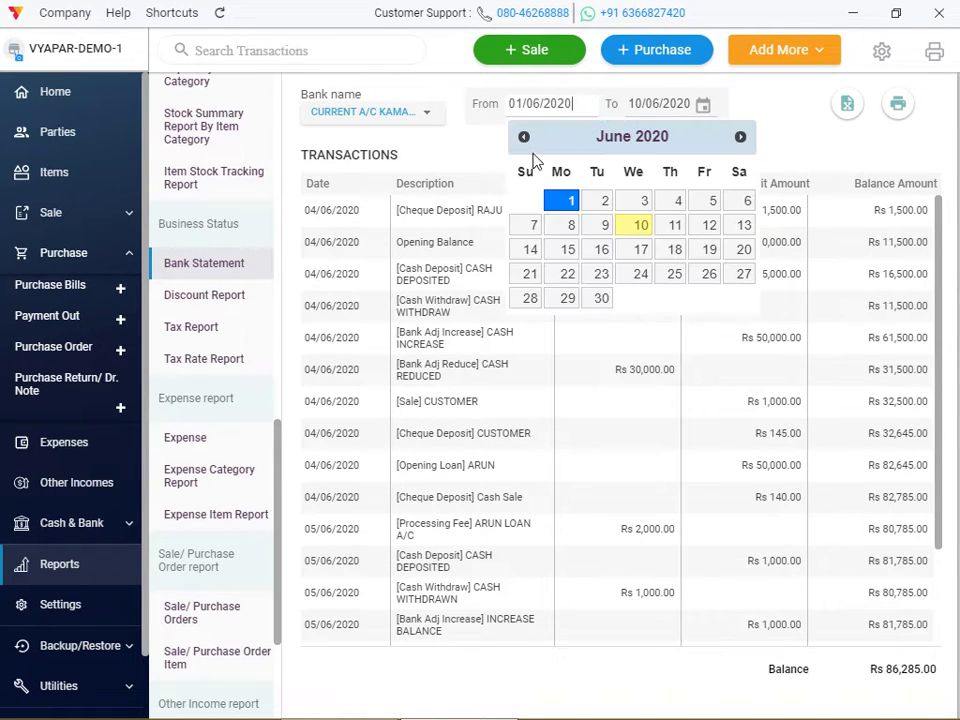
click(523, 137)
click(523, 137)
click(523, 137)
click(523, 137)
click(523, 137)
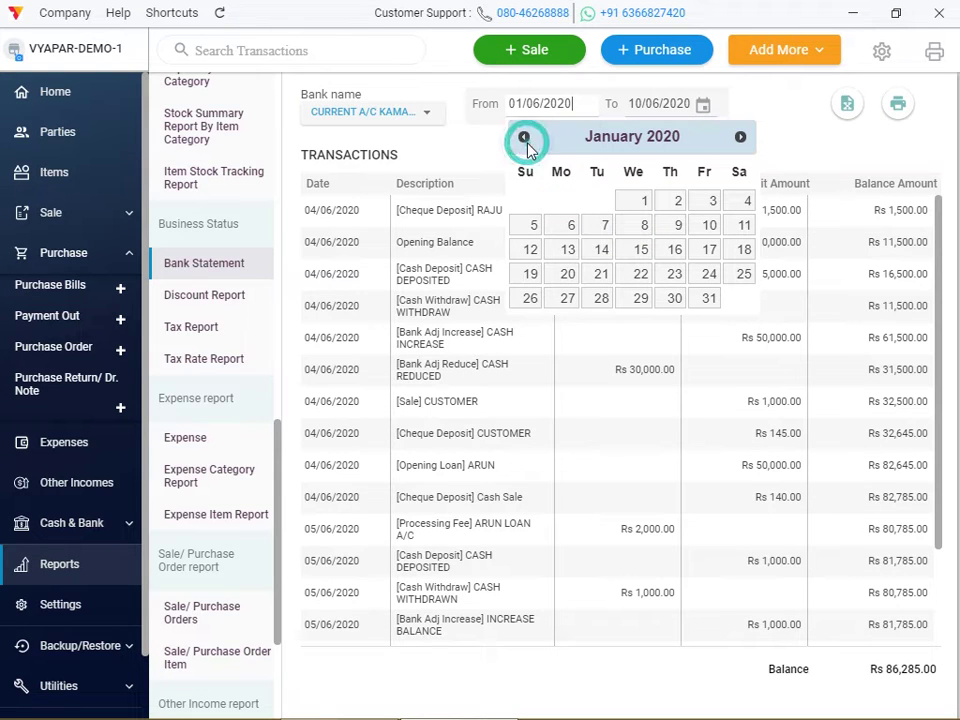
click(626, 208)
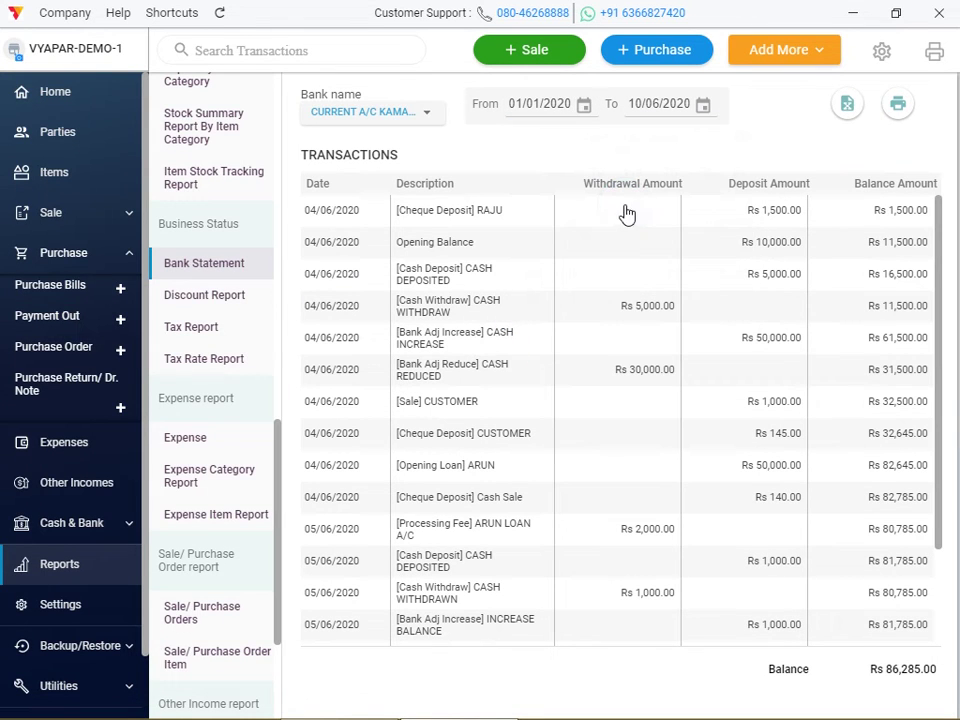
Check which bank accounts the statement can be filtered by, and review its transactions through the last entry
click(418, 118)
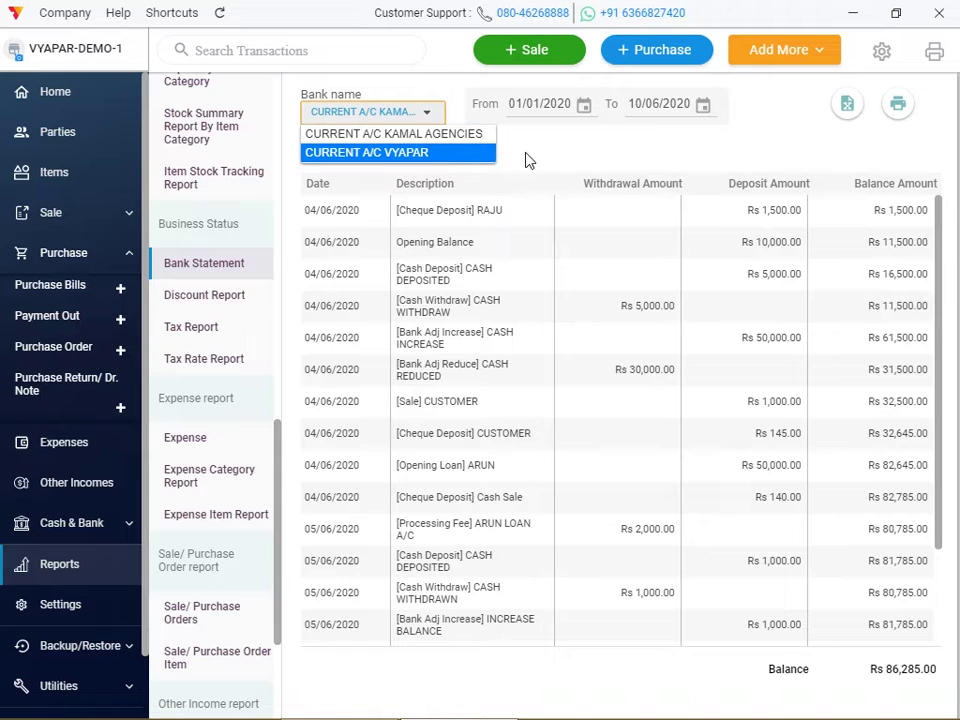
click(564, 150)
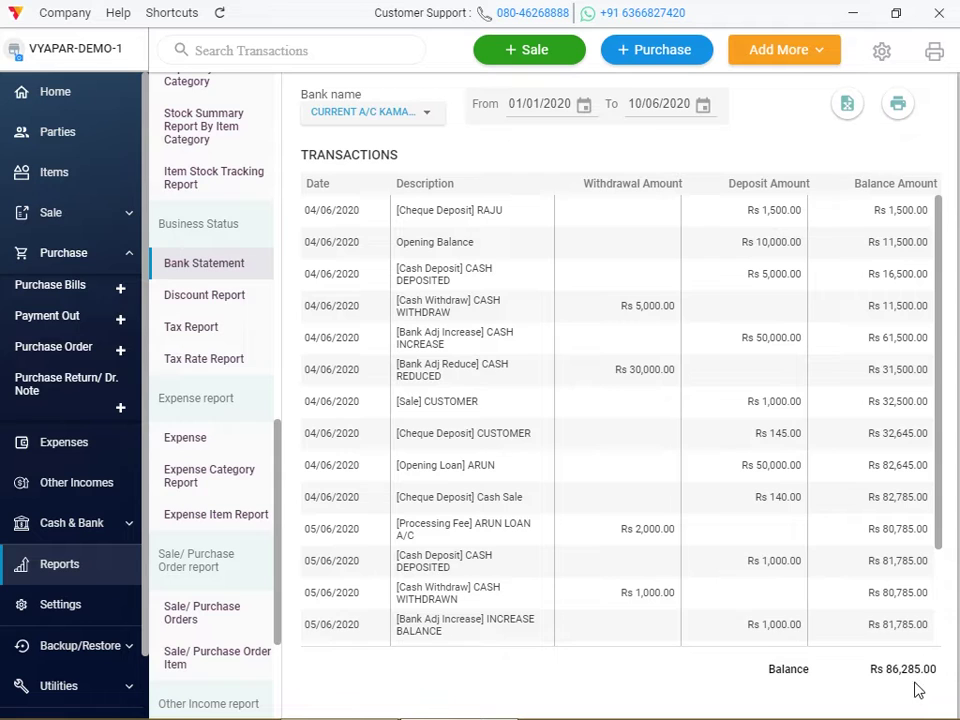
scroll(938, 625, down, 3)
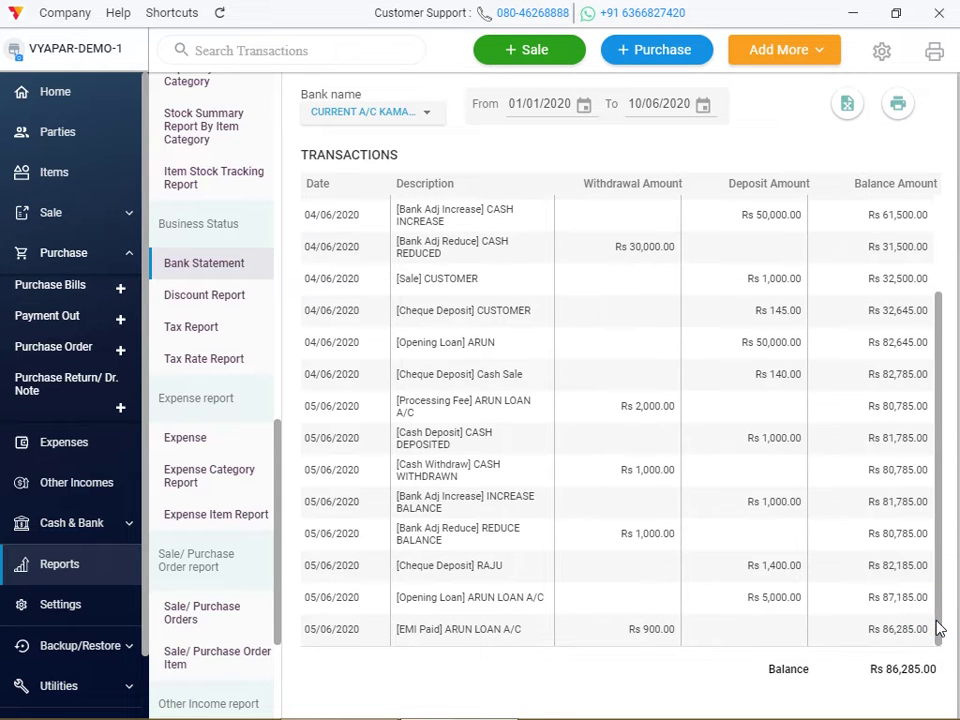
Open the Discount Report to review sale and purchase discounts by party
click(237, 305)
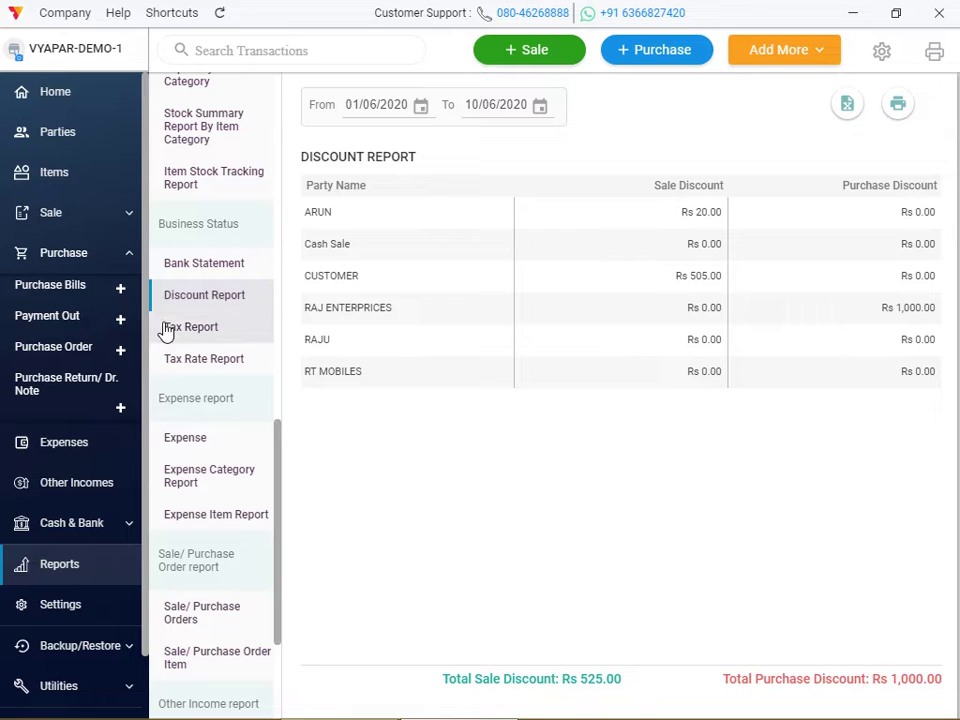
Start a new Payment-In entry for the party with the balance of 190
click(88, 224)
click(71, 308)
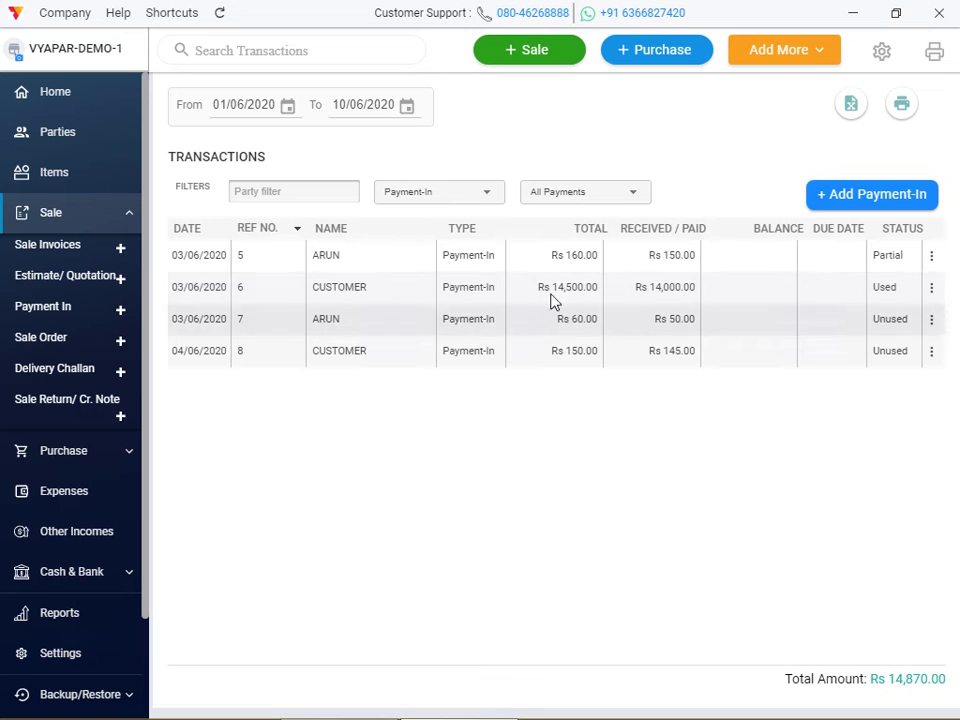
click(851, 194)
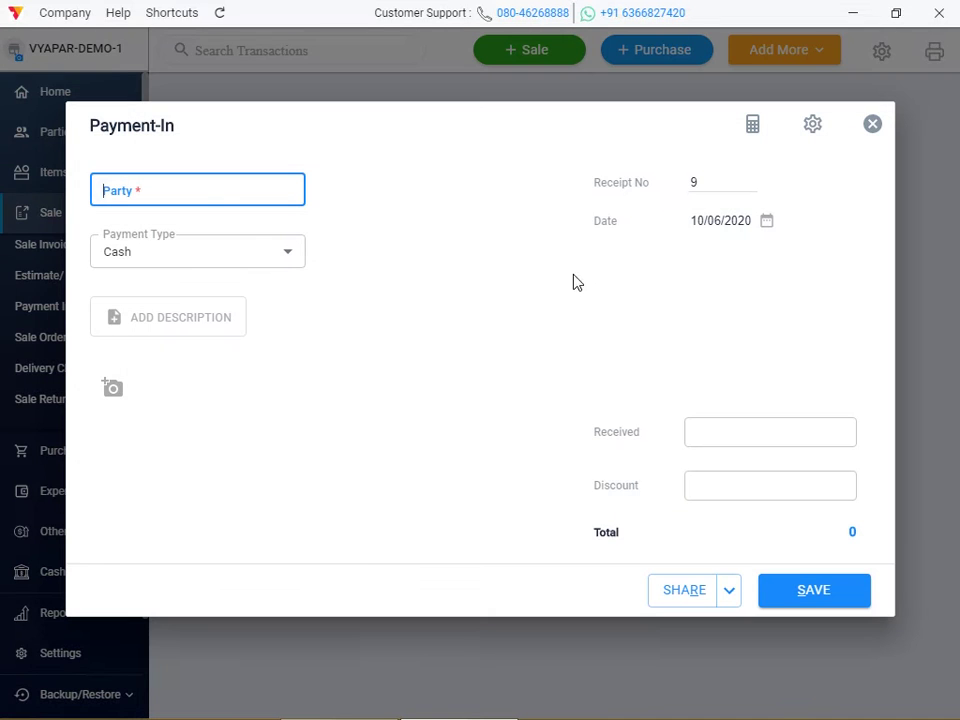
click(221, 197)
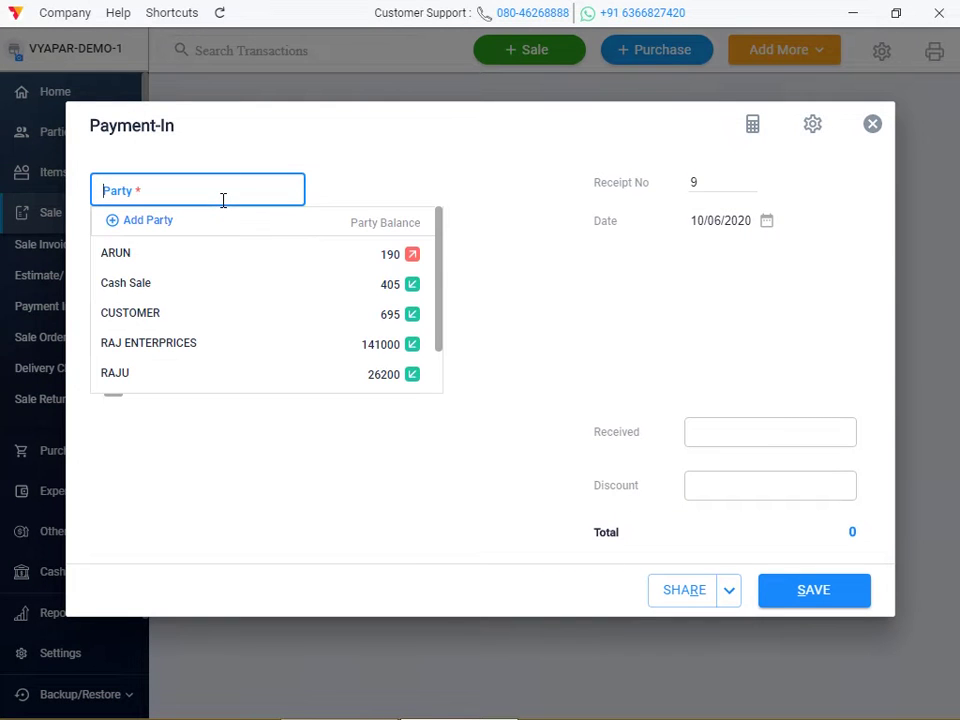
click(198, 267)
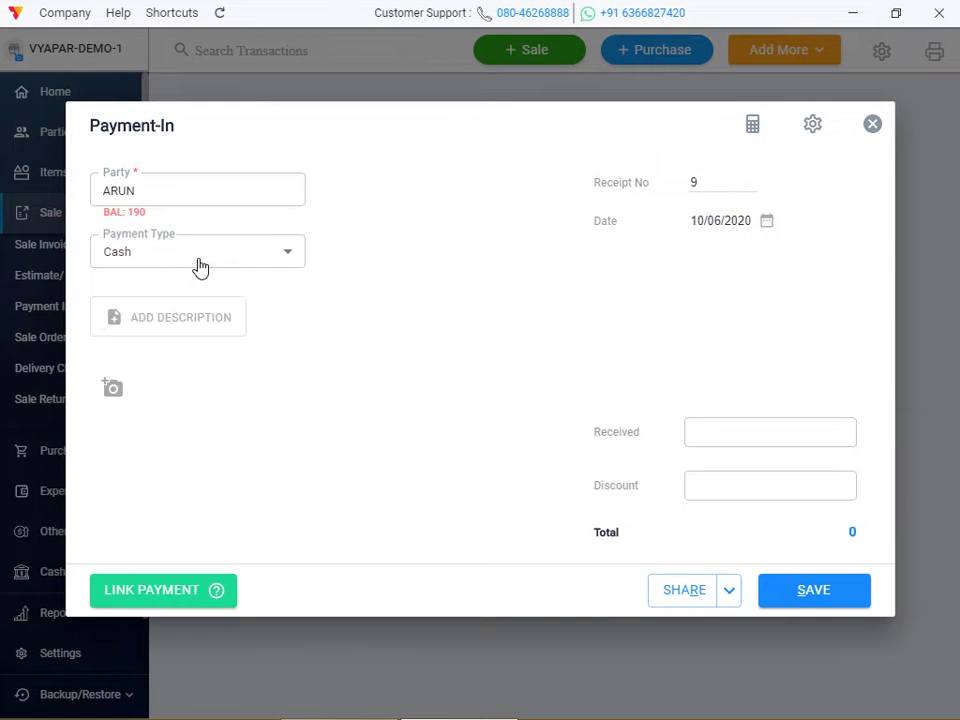
Enter 150 as the received amount and 40 as the discount, and save the Payment-In
click(749, 441)
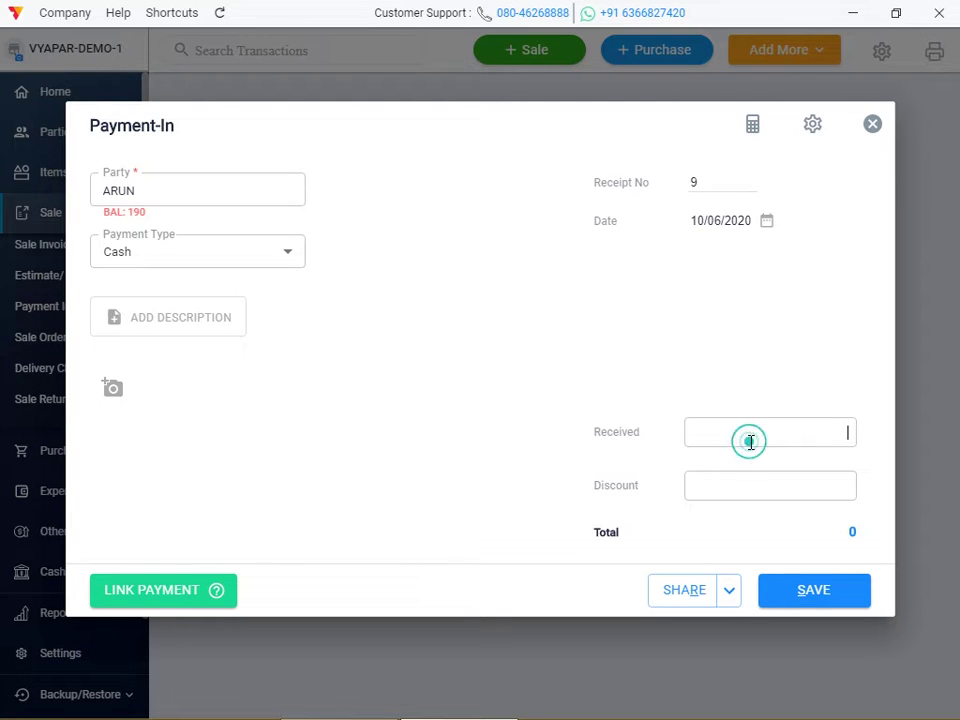
text(150)
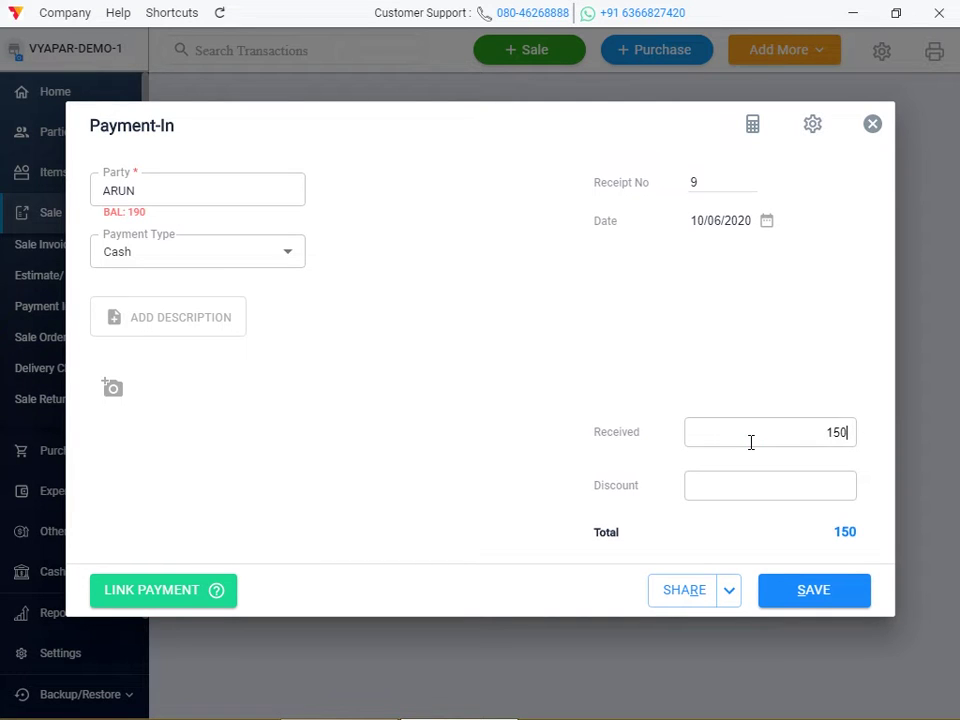
click(816, 485)
text(40)
click(814, 591)
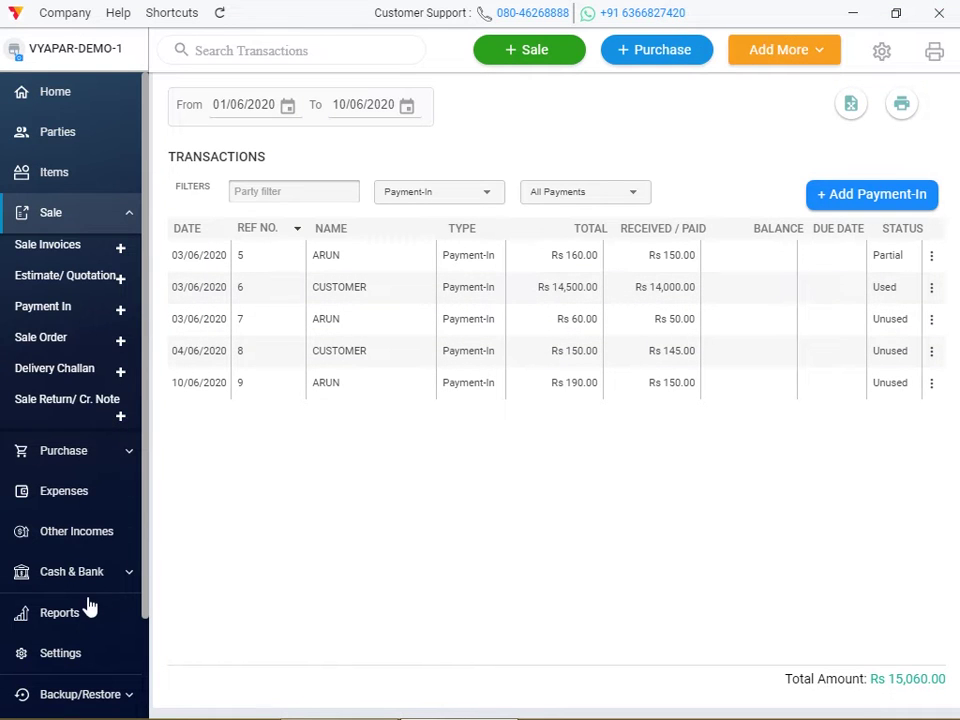
Return to the Discount Report and set its start date to 10/06/2020
click(64, 616)
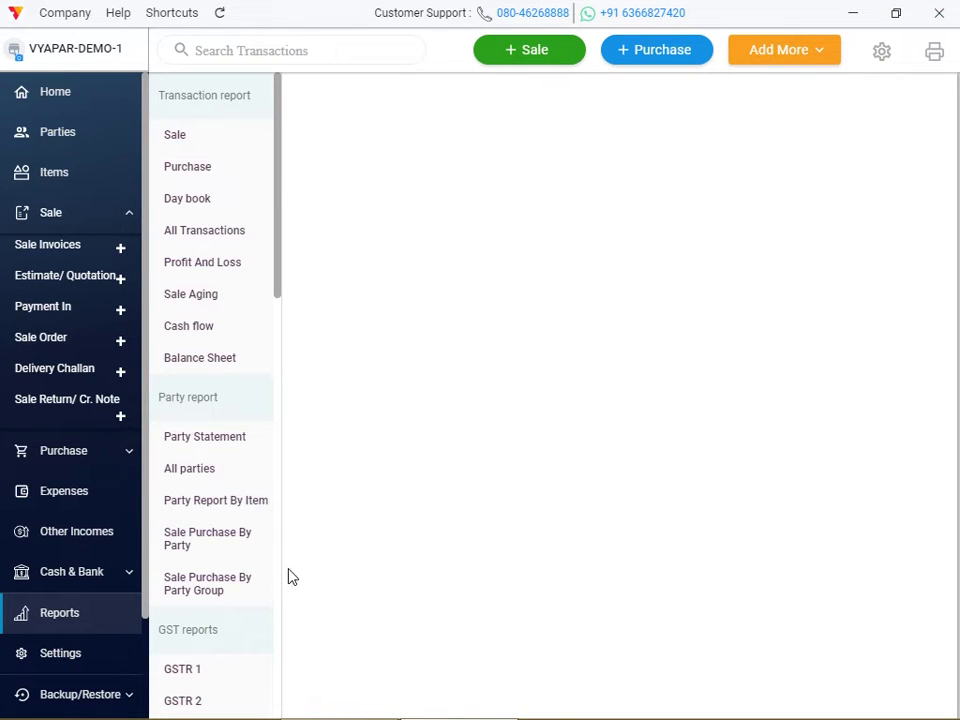
scroll(278, 628, down, 5)
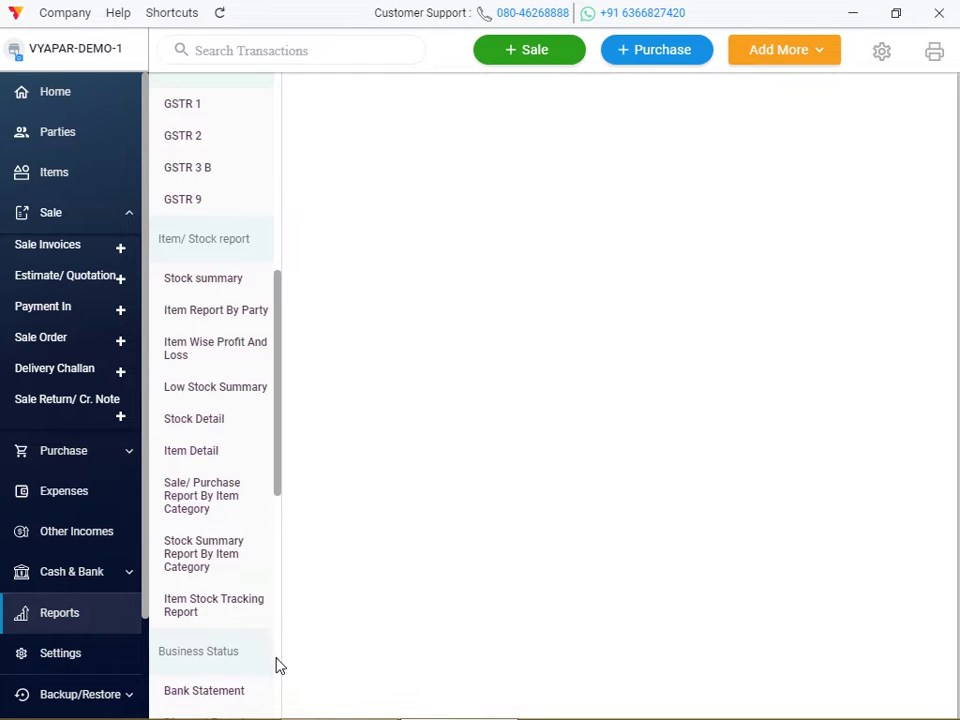
click(275, 662)
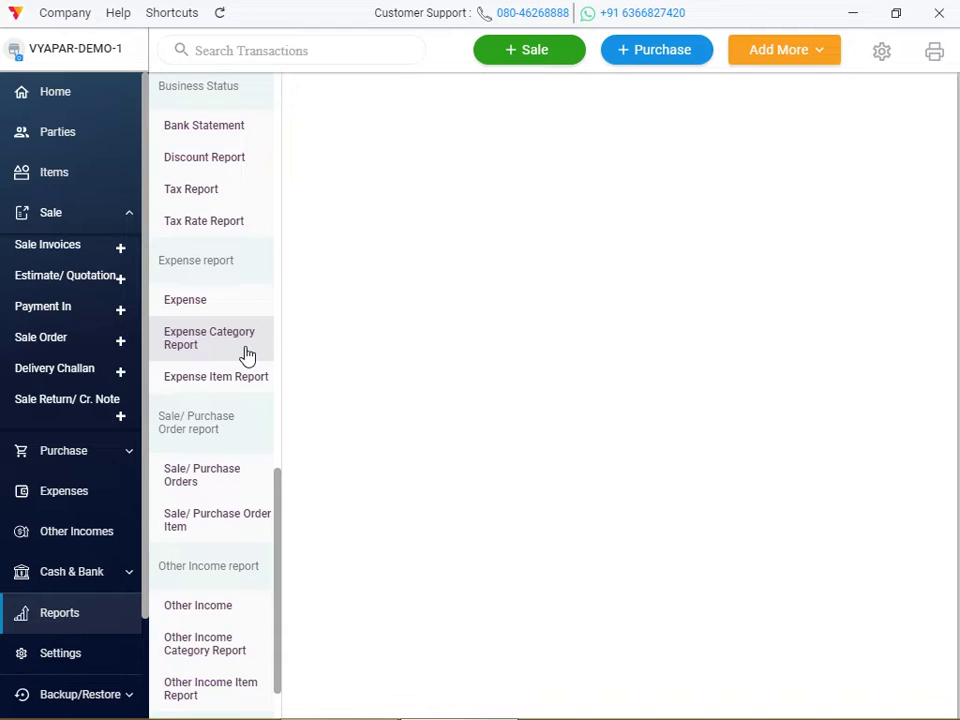
click(258, 162)
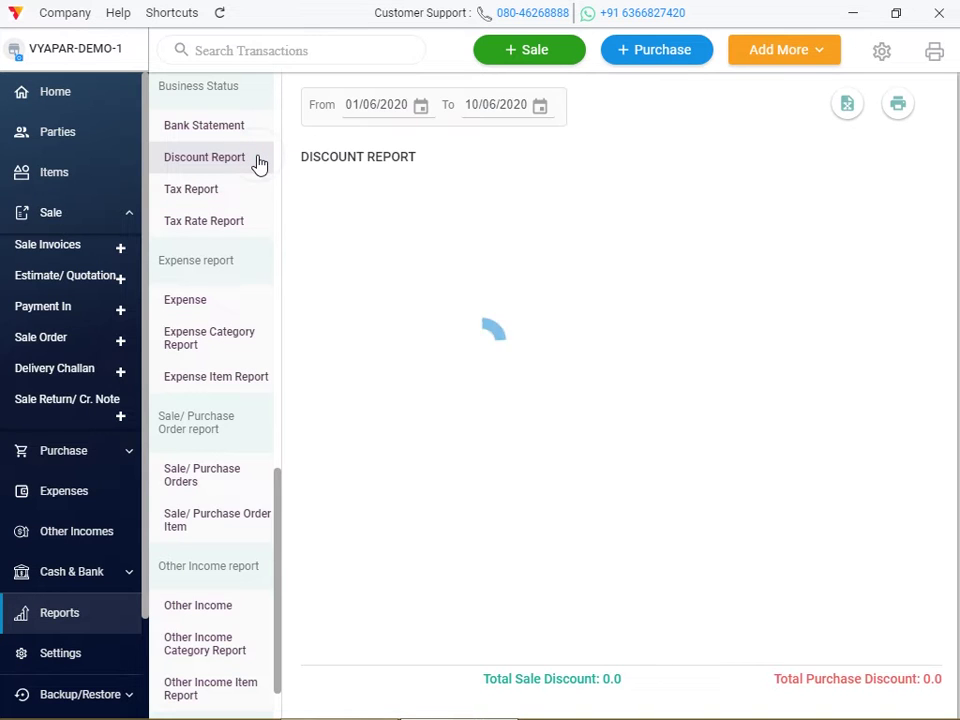
click(422, 110)
click(478, 226)
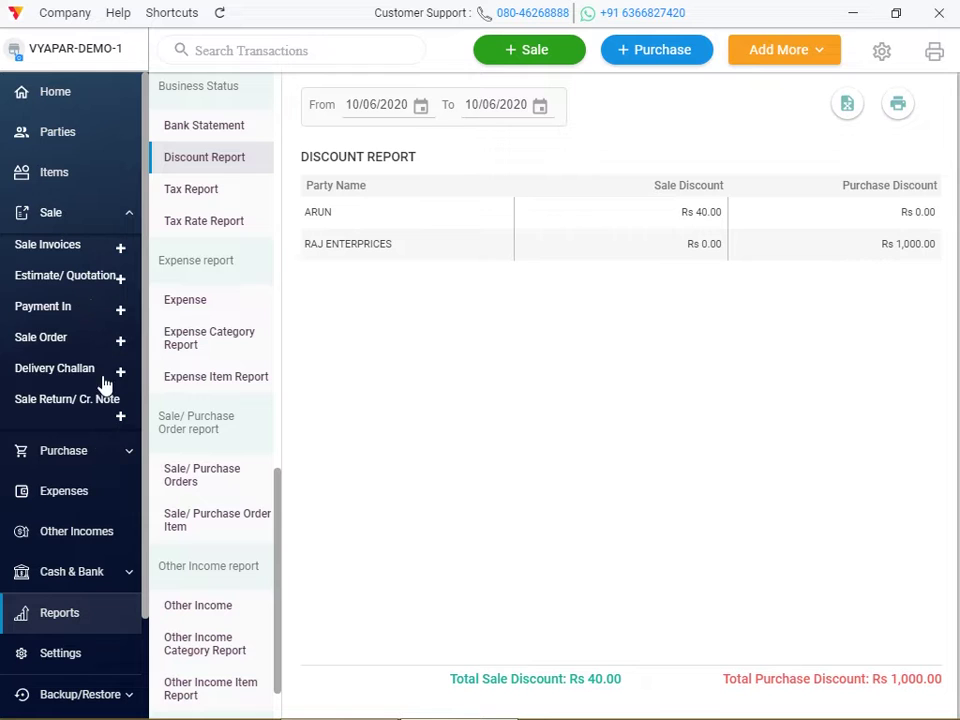
Start a new Payment-Out entry for the party RAJ ENTERPRICES
click(90, 451)
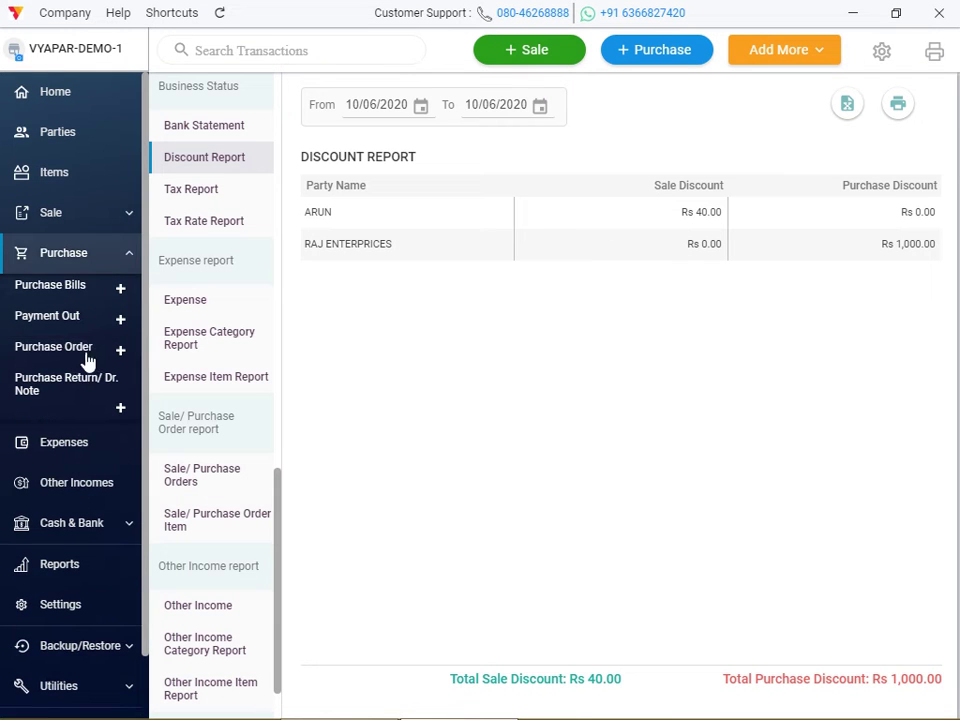
click(90, 315)
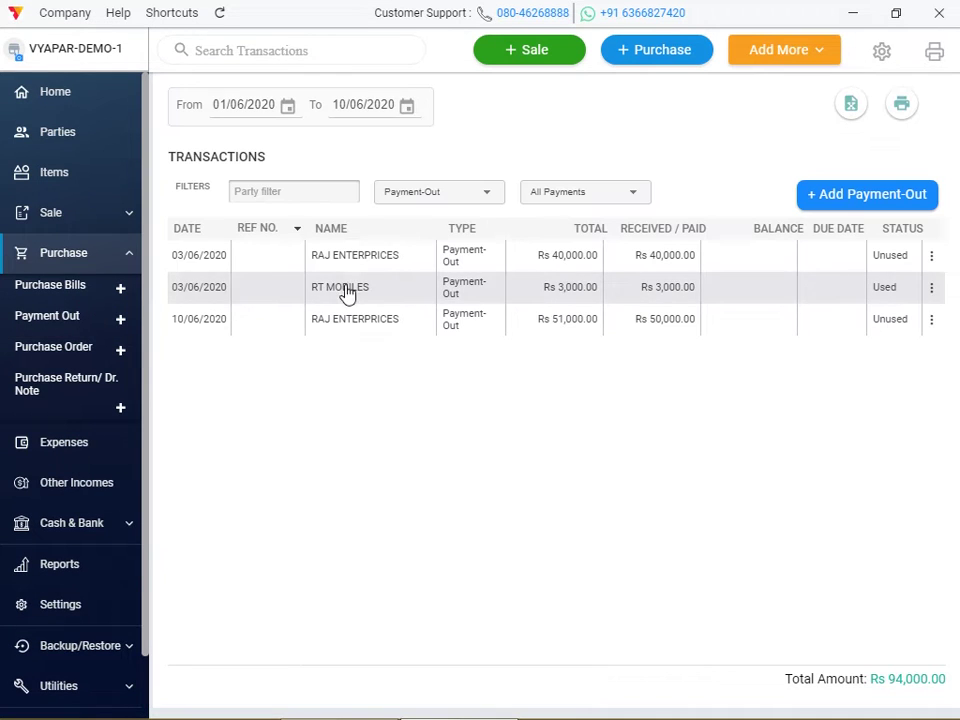
click(852, 200)
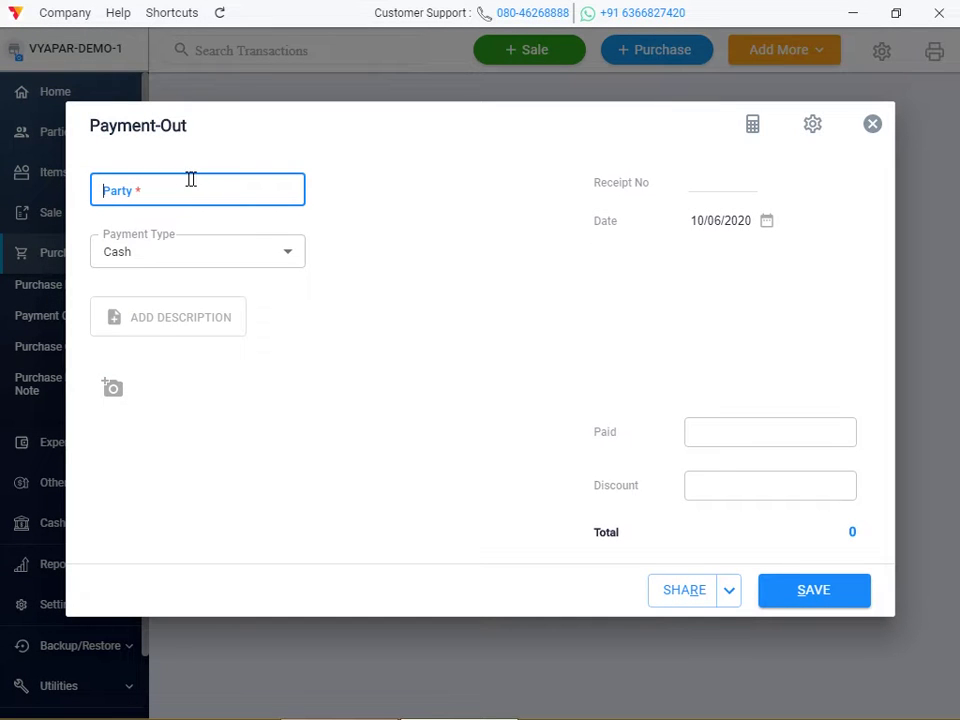
click(180, 188)
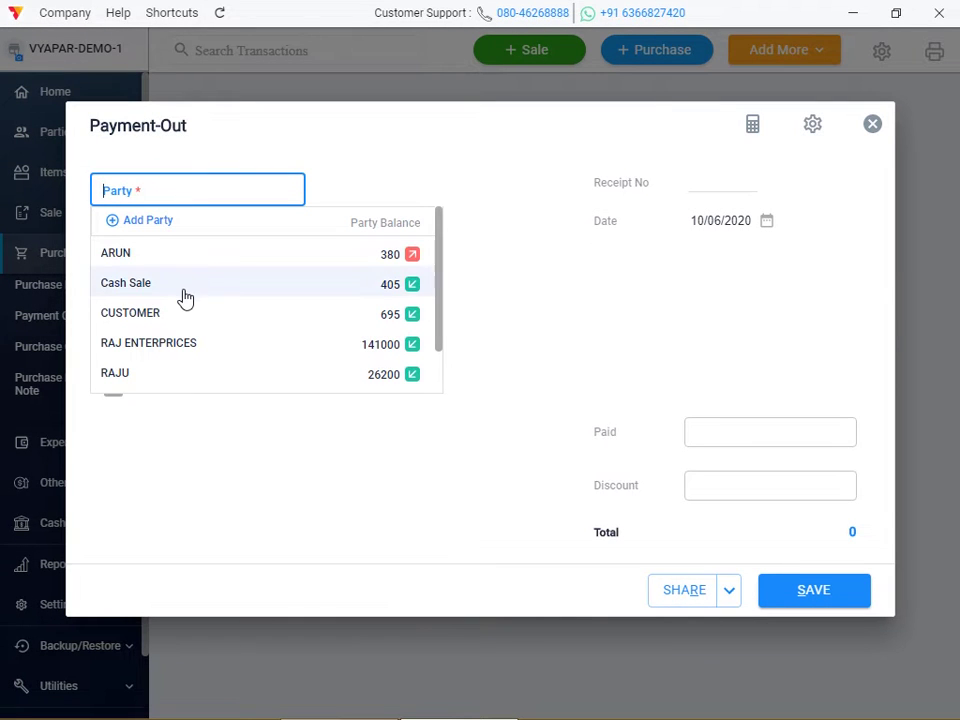
click(176, 345)
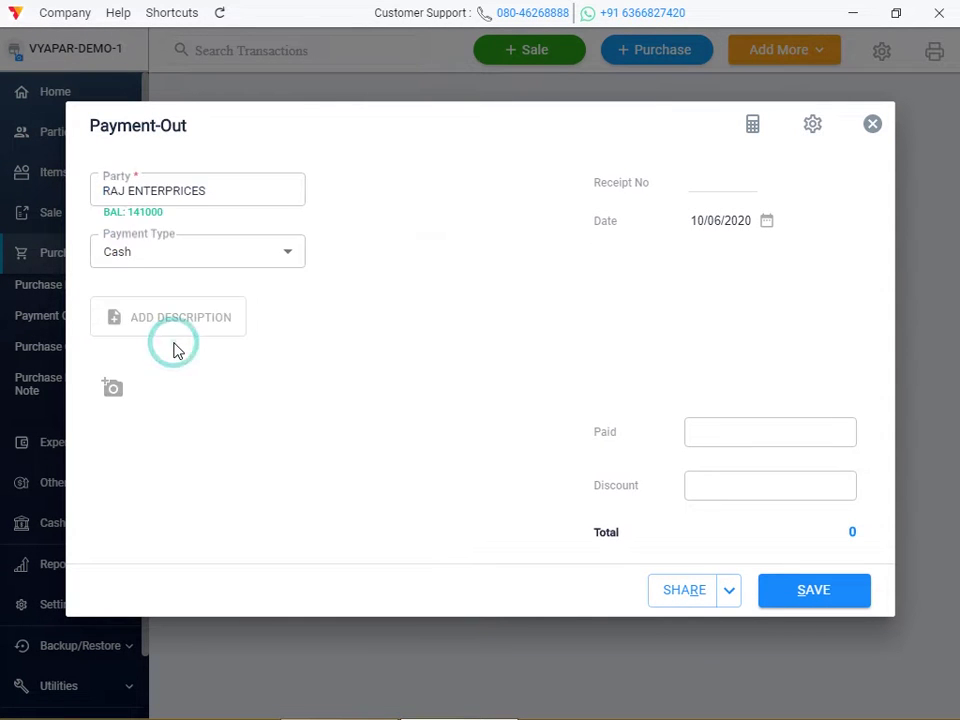
Enter 50000 as the paid amount and 5000 as the discount, and save the Payment-Out
click(727, 439)
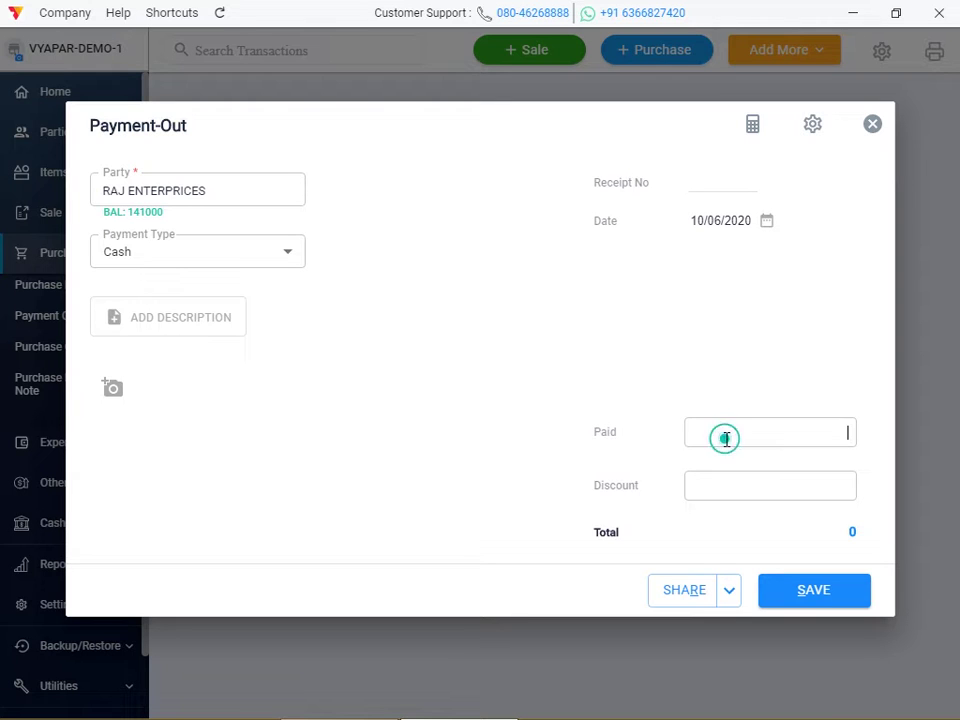
text(50000)
click(808, 485)
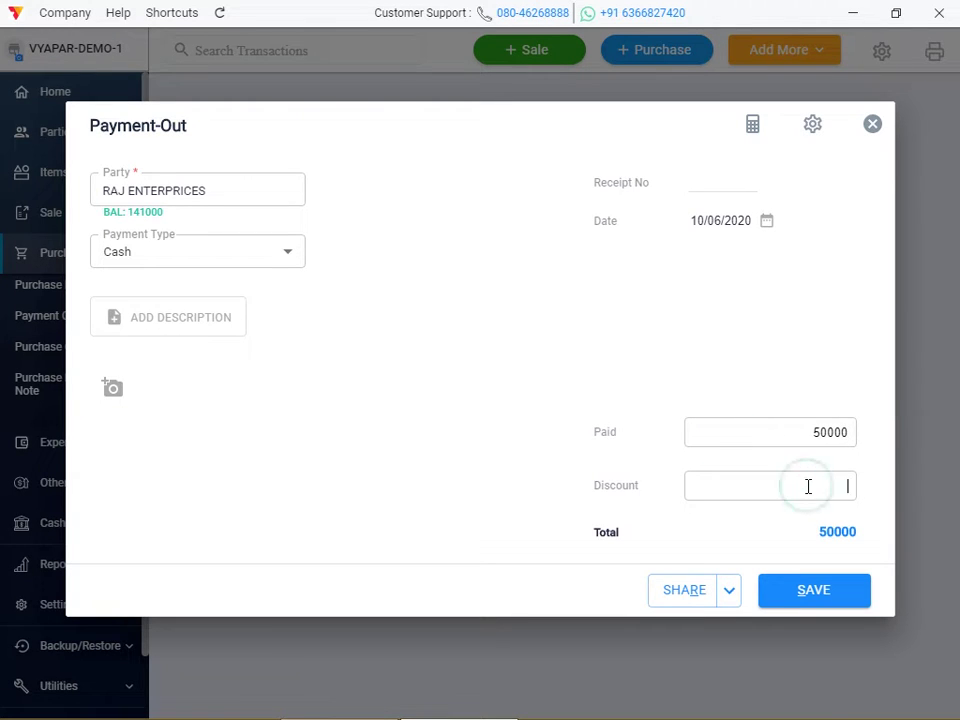
text(5000)
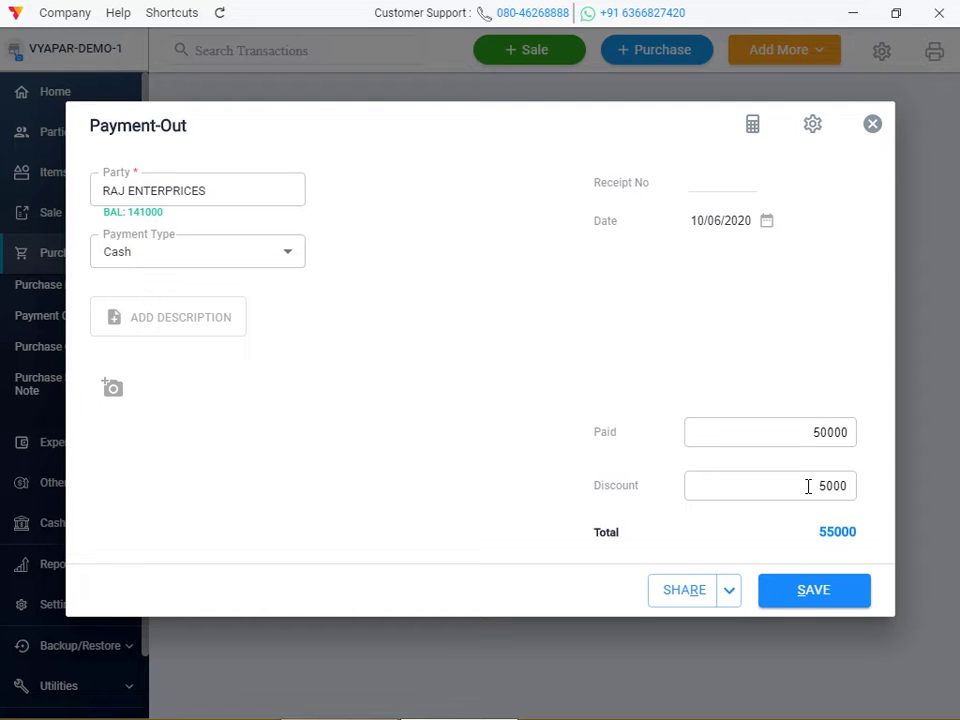
click(840, 599)
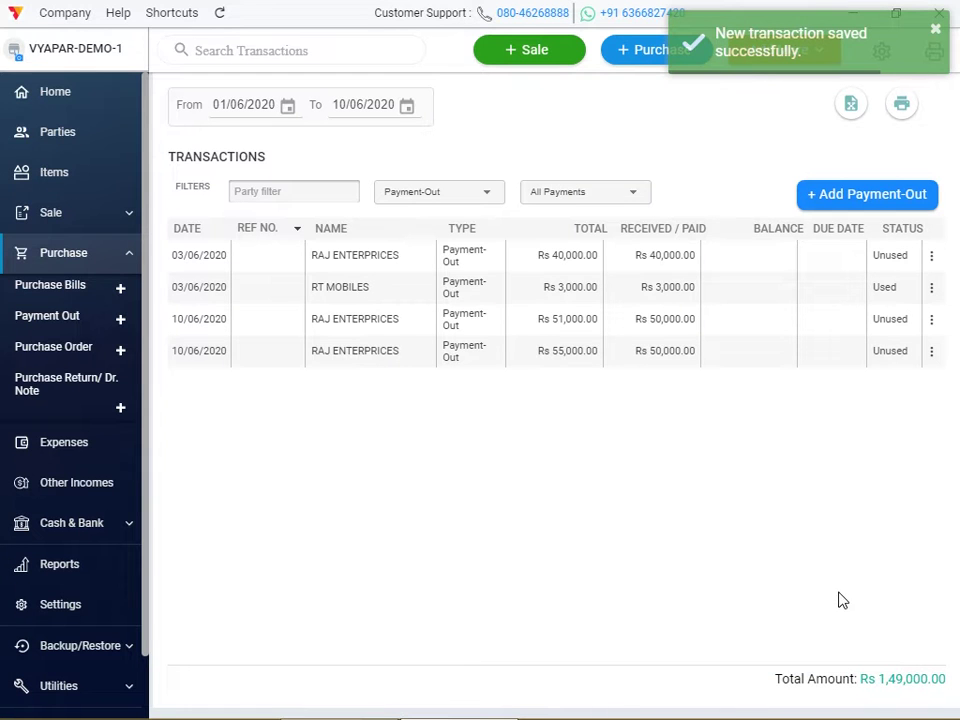
Reopen the Discount Report and set its start date to 10/06/2020 to check the new purchase discount
key(super+c)
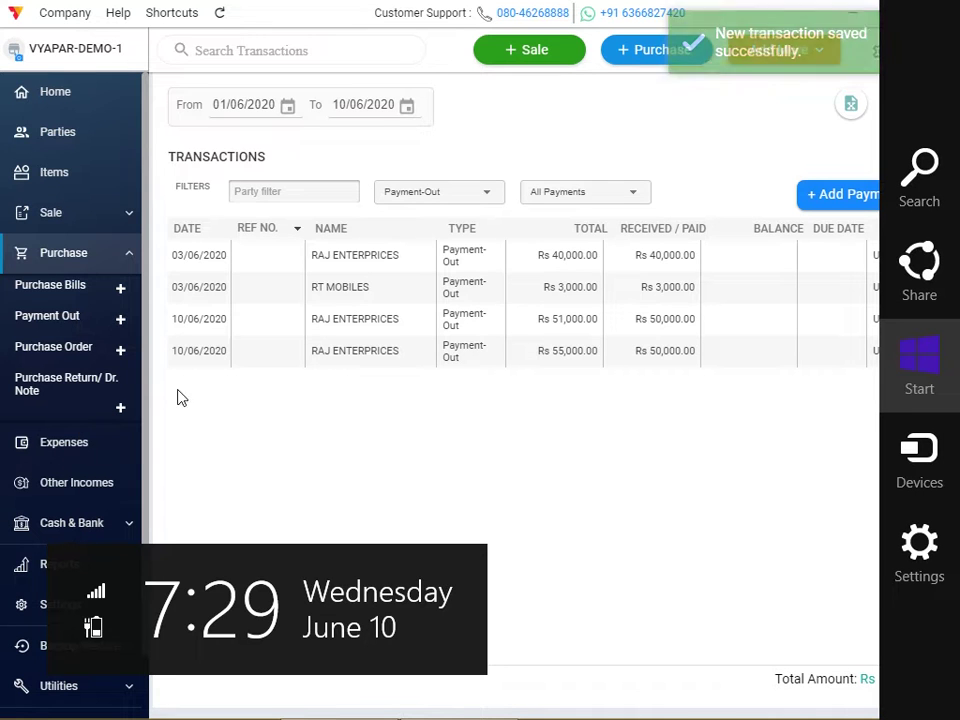
click(225, 413)
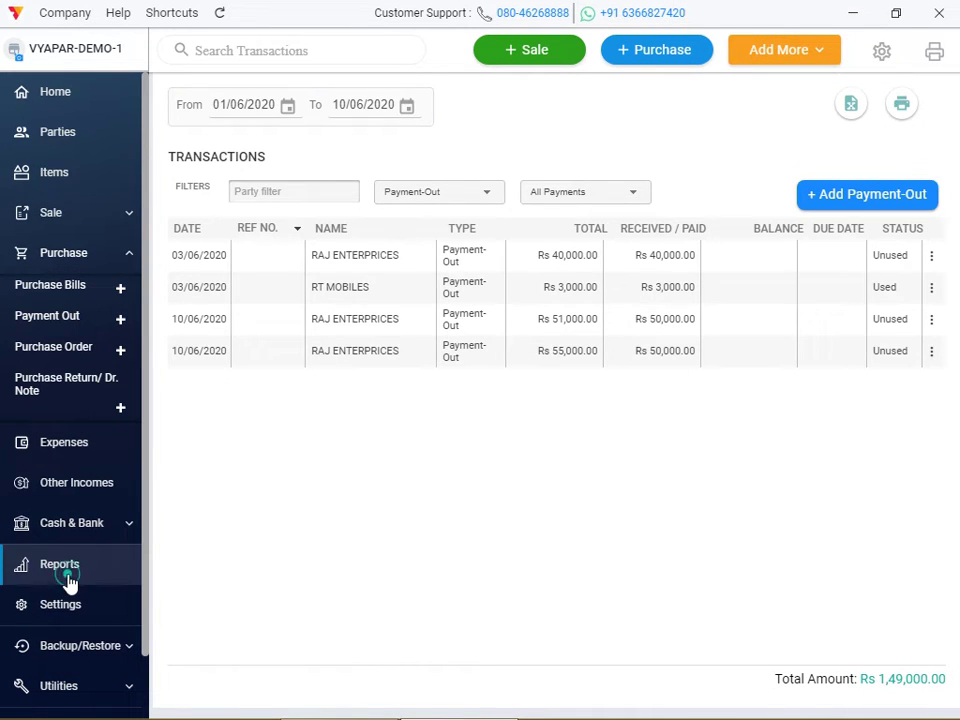
click(70, 568)
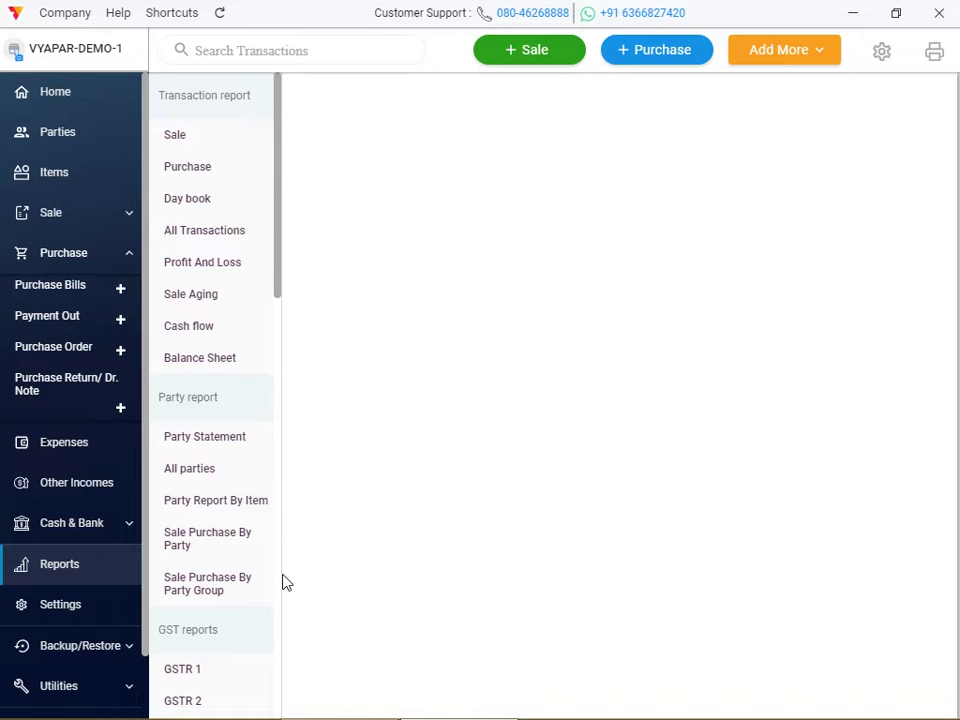
scroll(281, 582, down, 5)
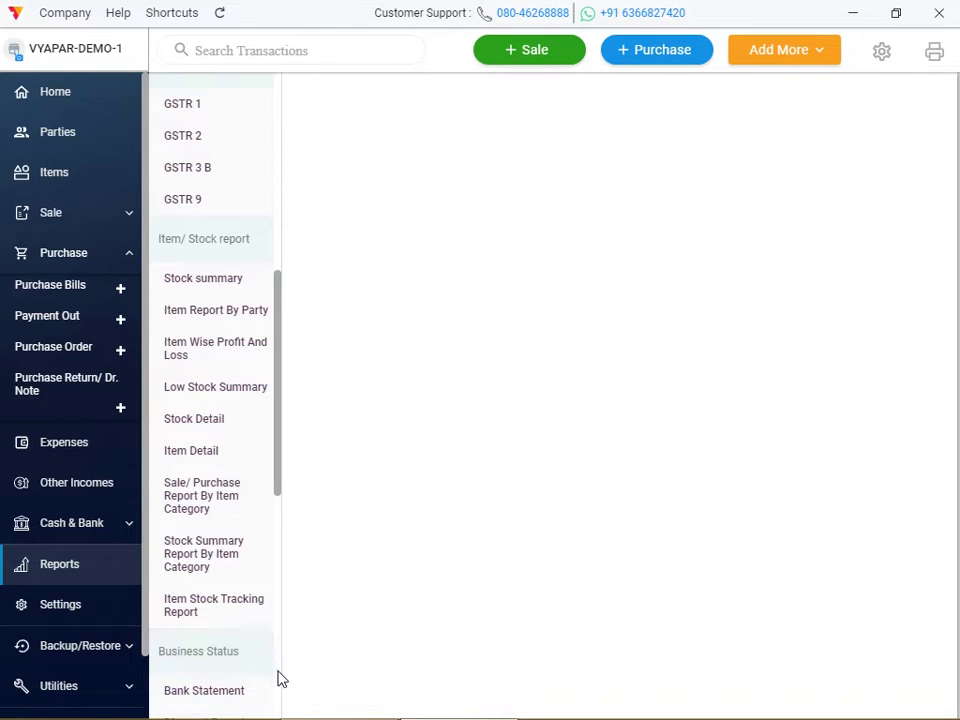
scroll(281, 680, down, 5)
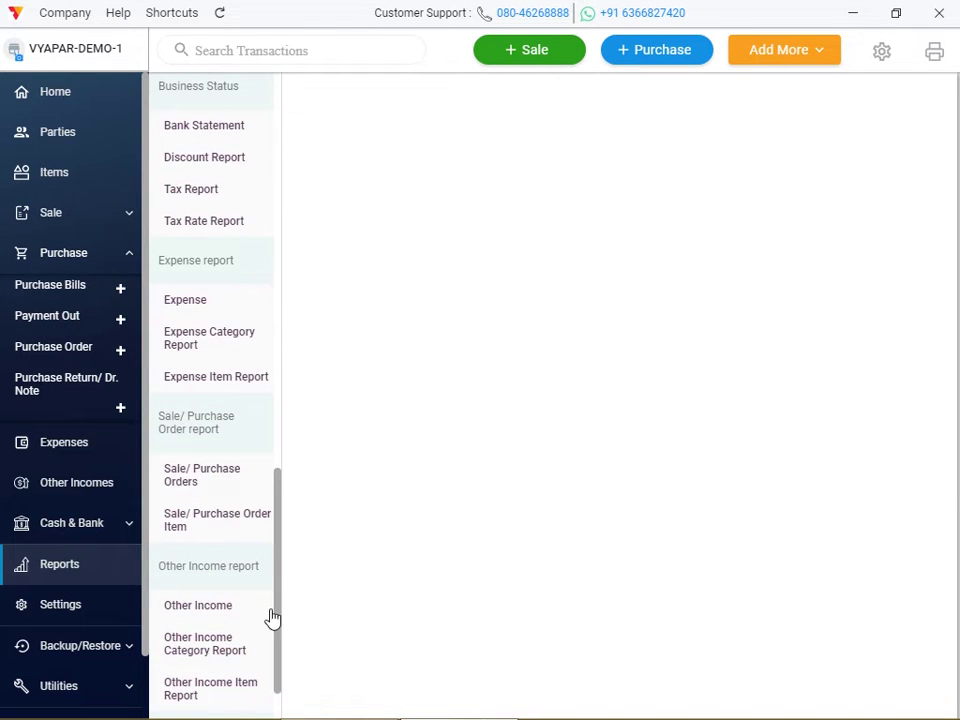
click(245, 168)
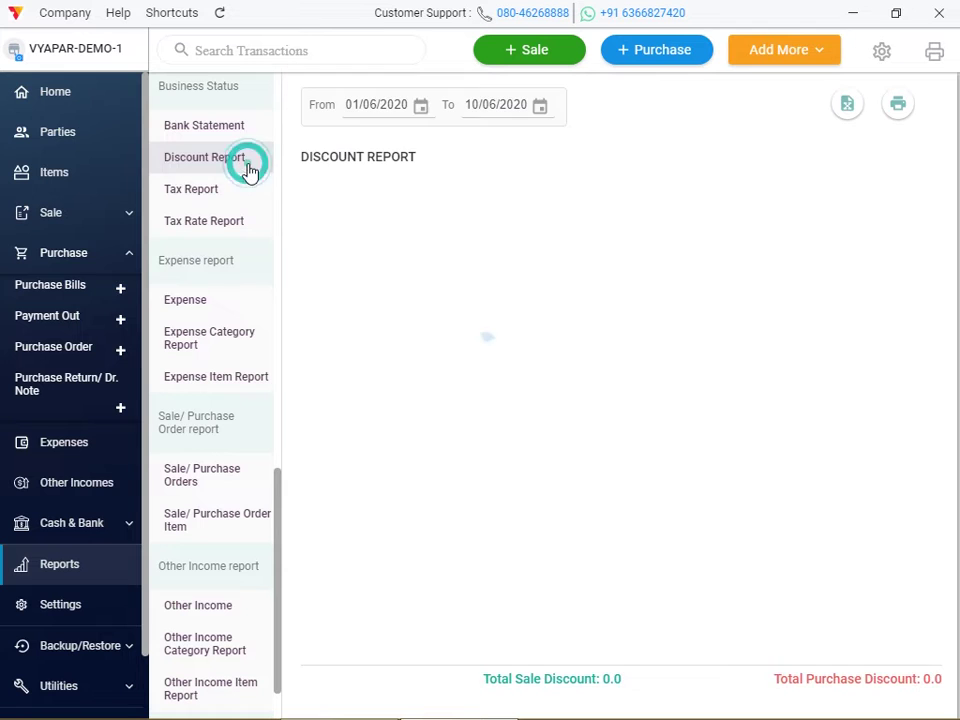
click(417, 100)
click(480, 226)
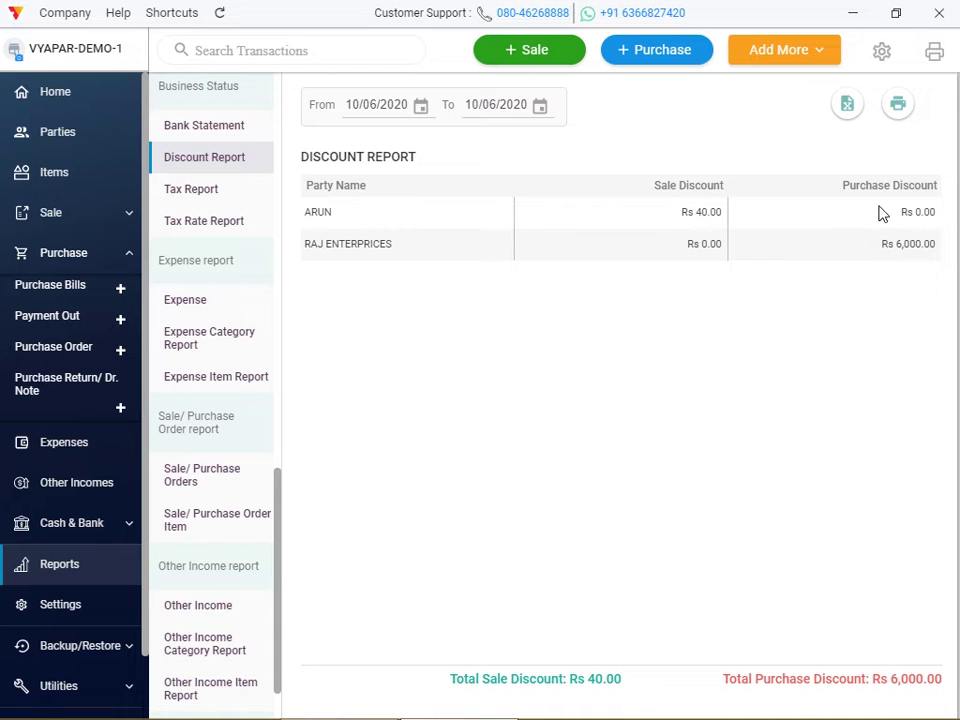
Open the Tax Report to review sale and purchase tax by party
key(super+c)
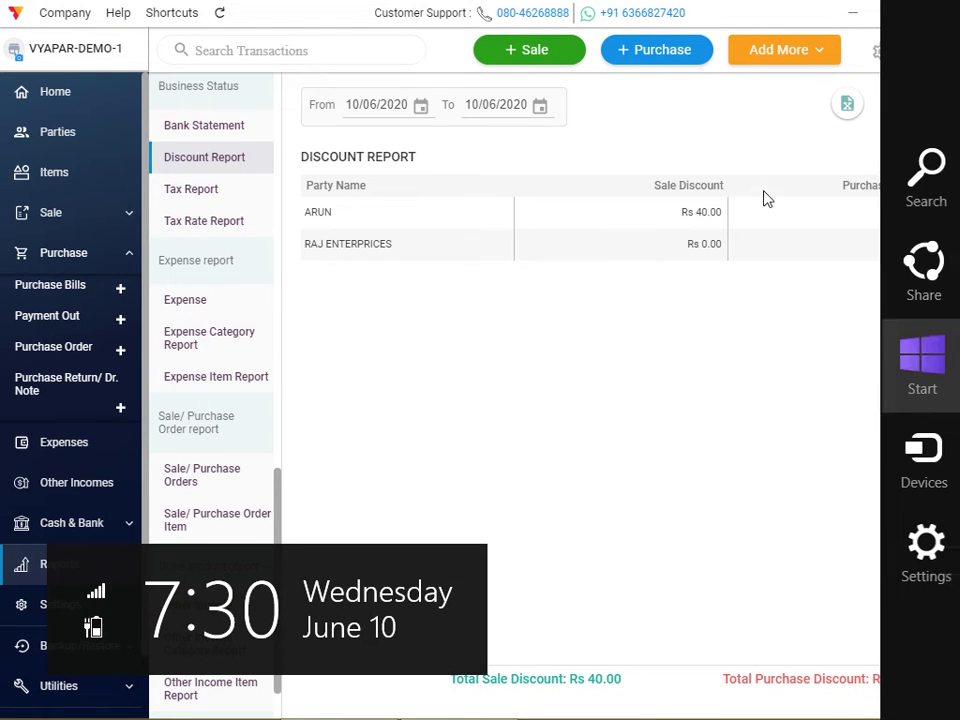
click(546, 375)
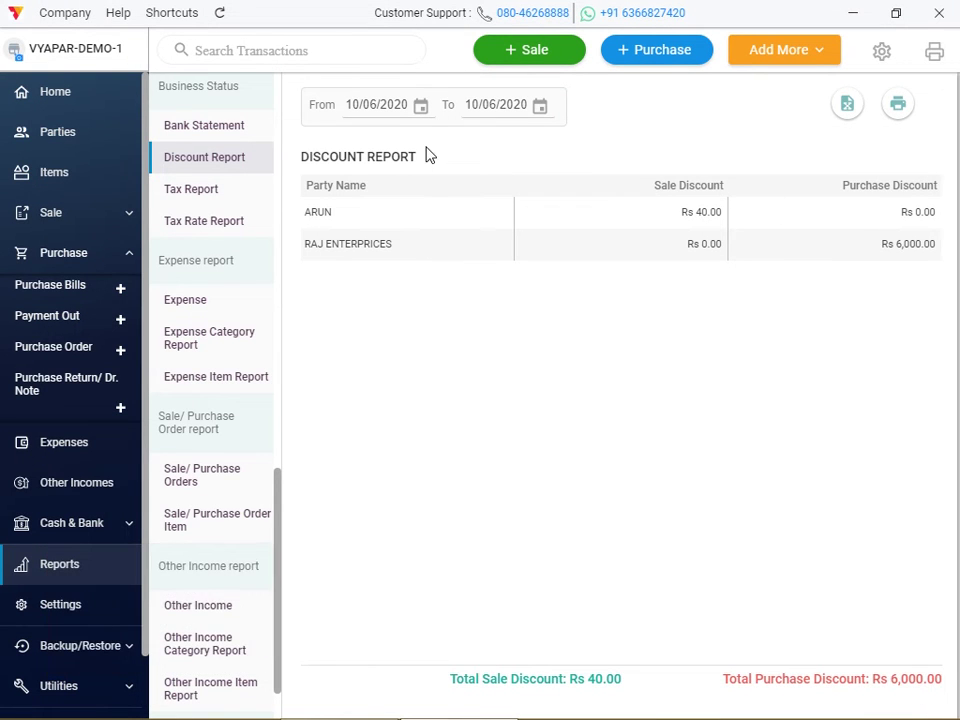
click(848, 106)
click(222, 203)
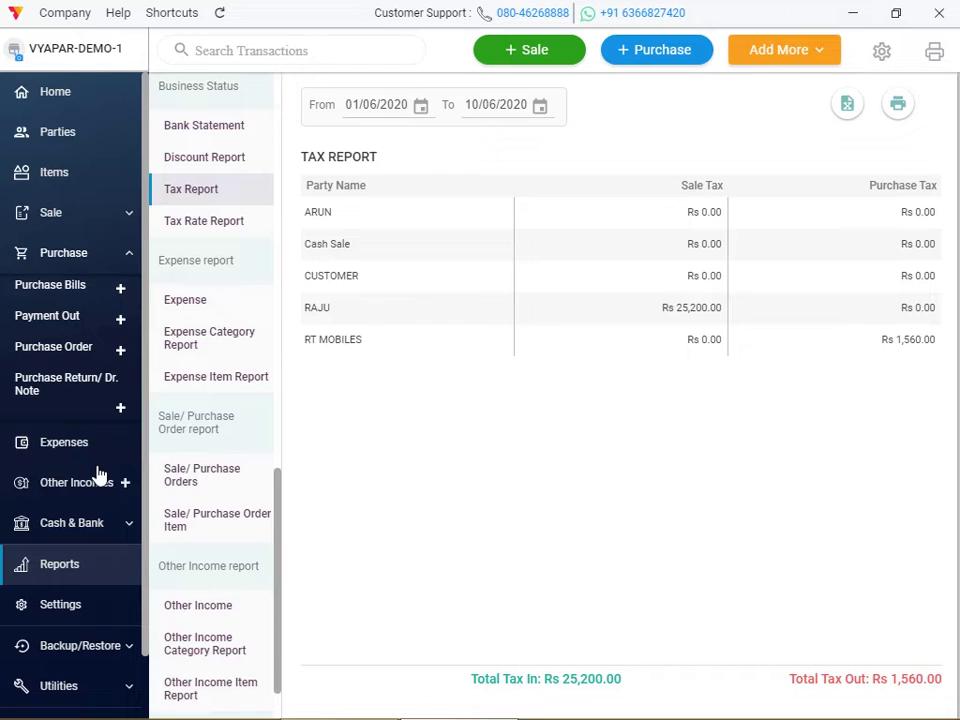
Open the 1300 debit note for RT MOBILES from the Purchase report, check its item tax, and close it without saving
click(71, 580)
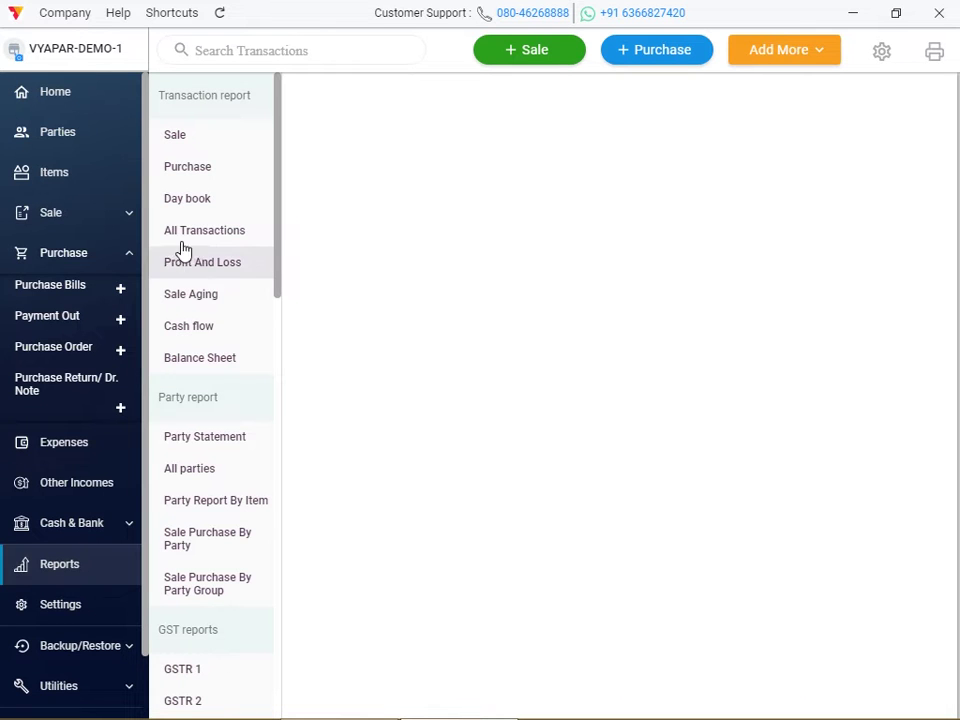
click(201, 170)
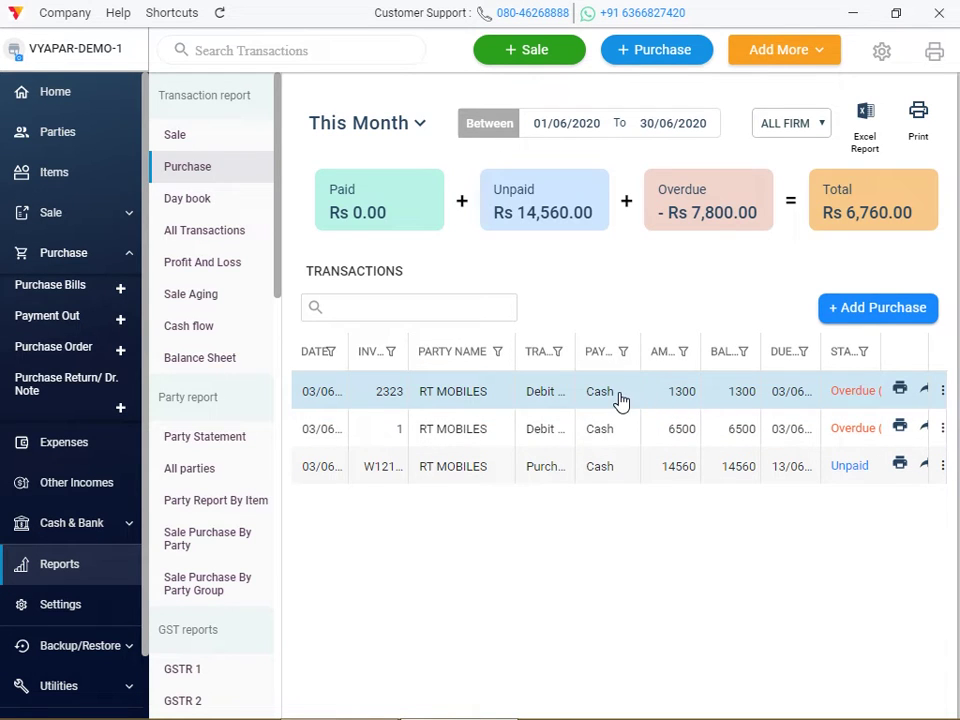
double_click(502, 397)
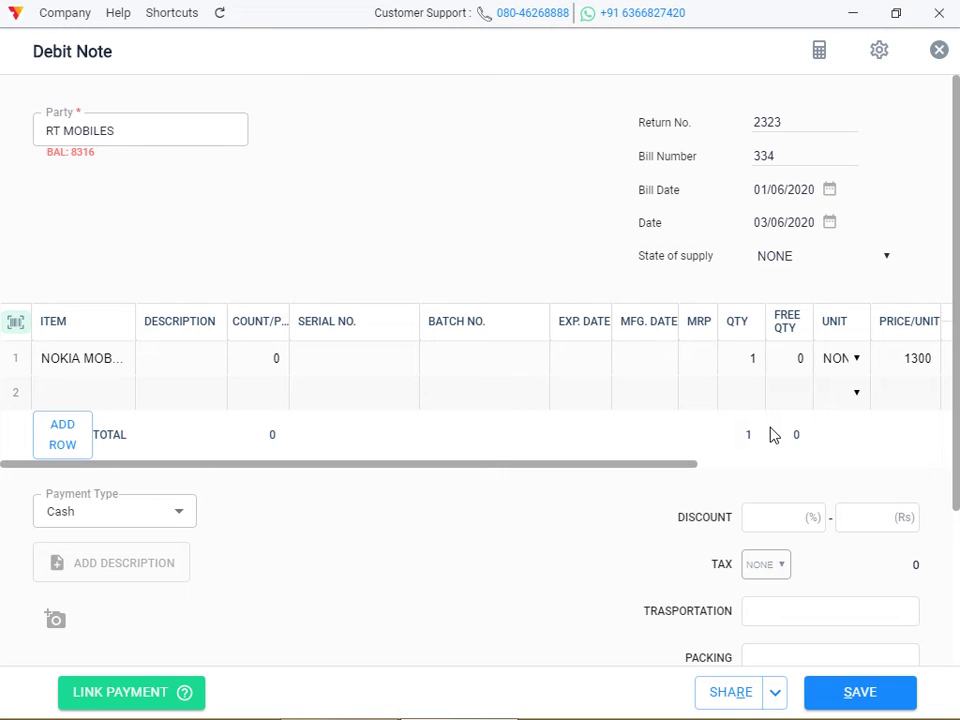
click(882, 466)
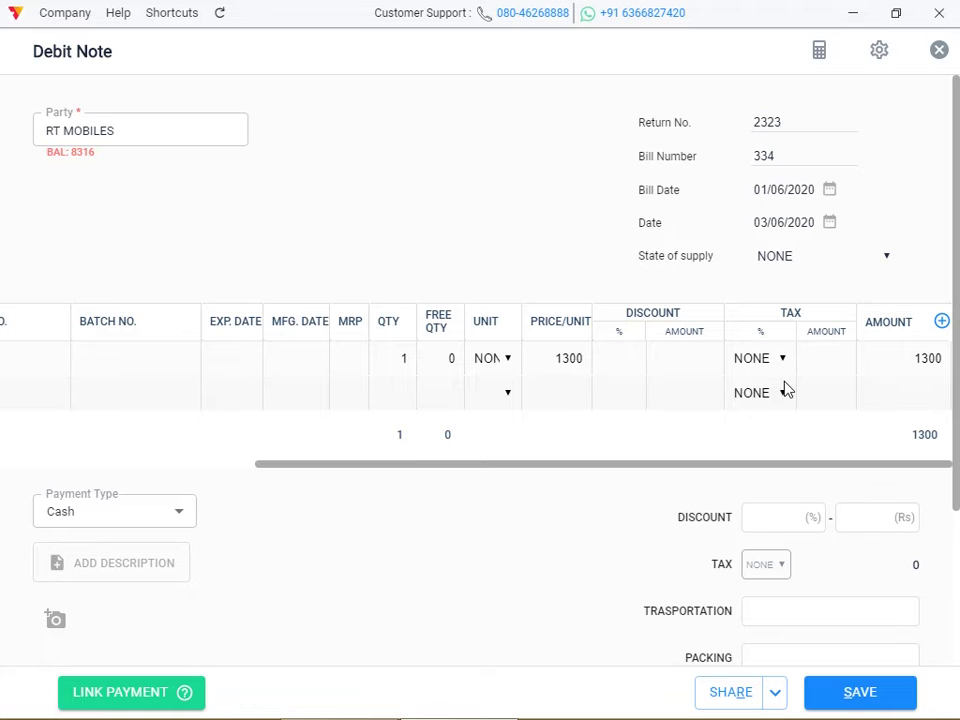
click(939, 51)
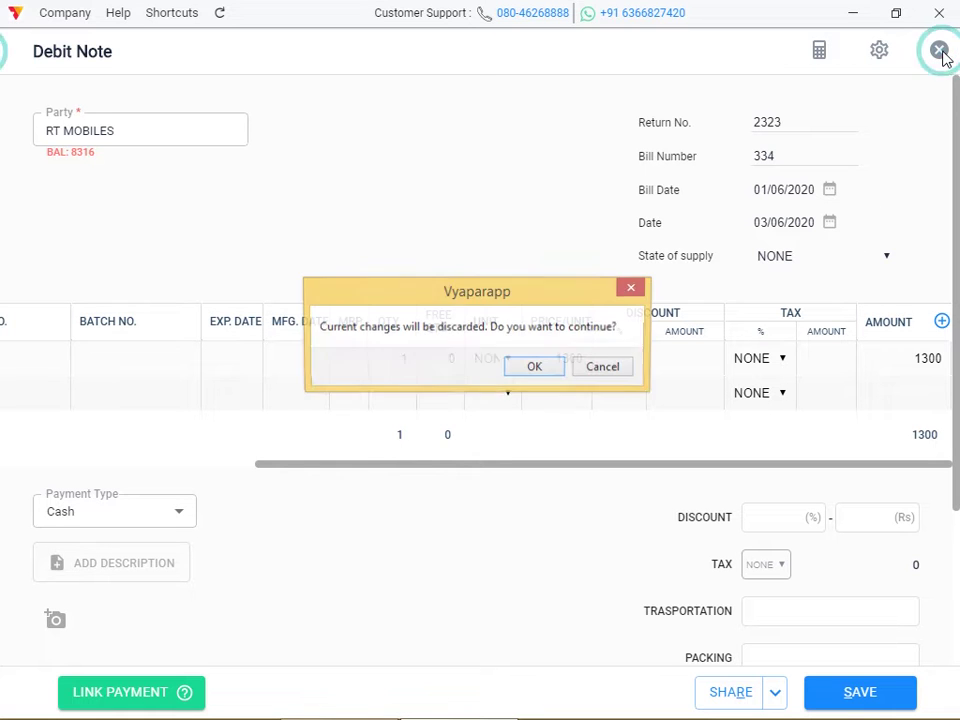
click(536, 368)
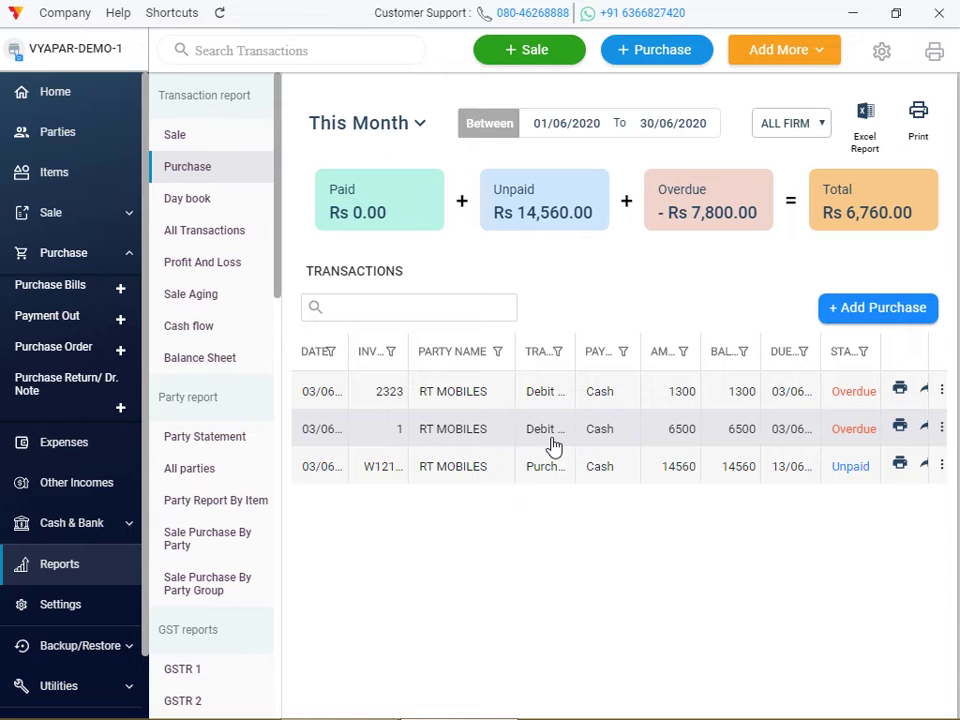
Examine the tax and total on the 6500 debit note for RT MOBILES and close it without saving
click(554, 445)
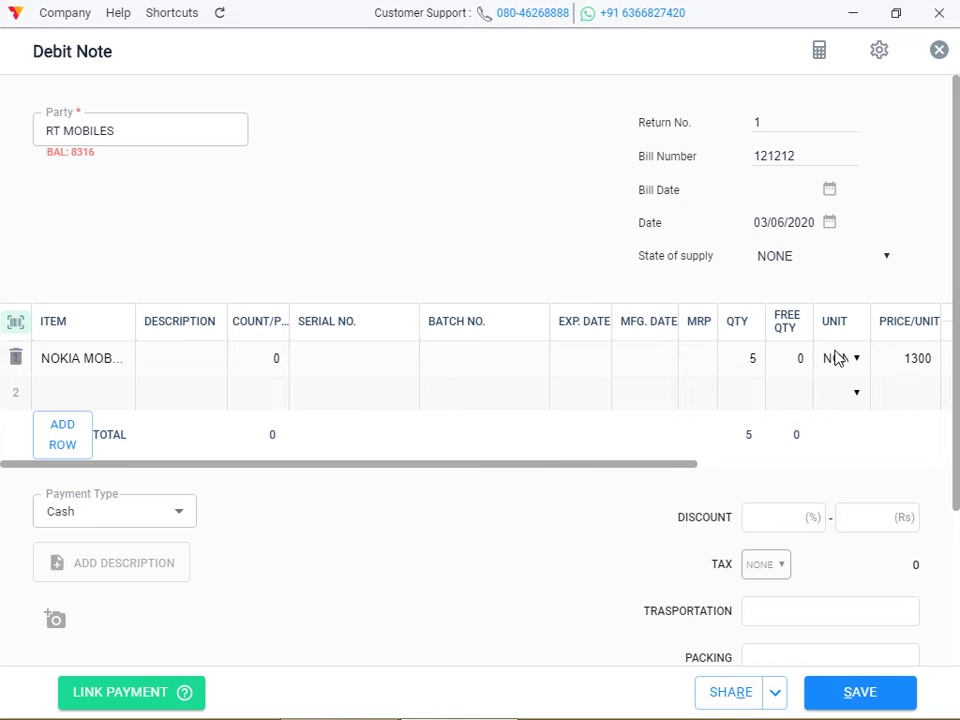
click(872, 466)
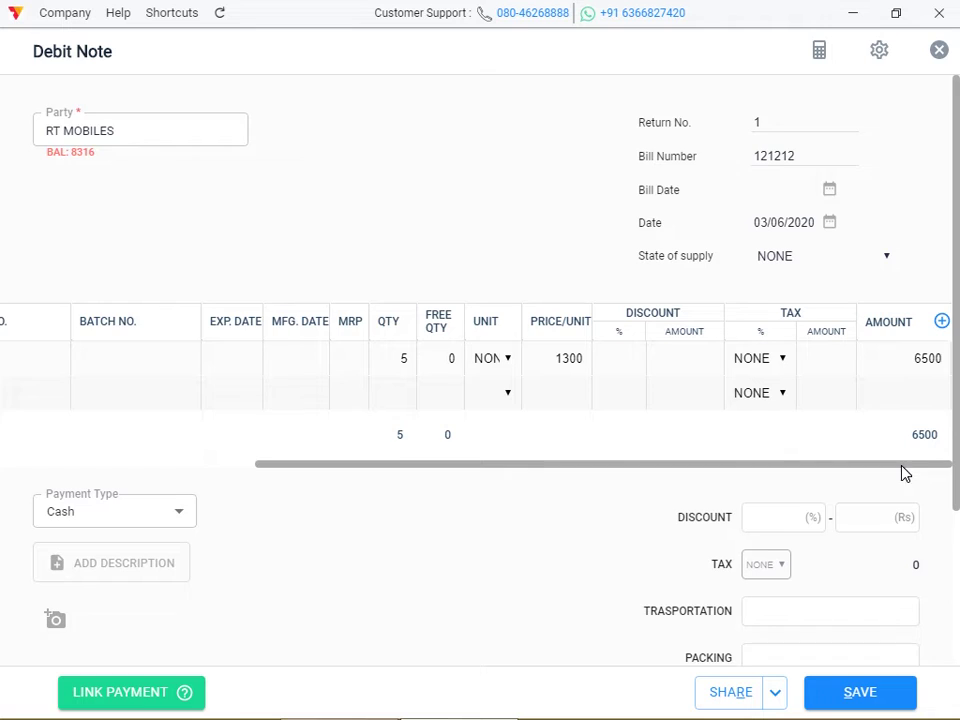
scroll(895, 467, down, 1)
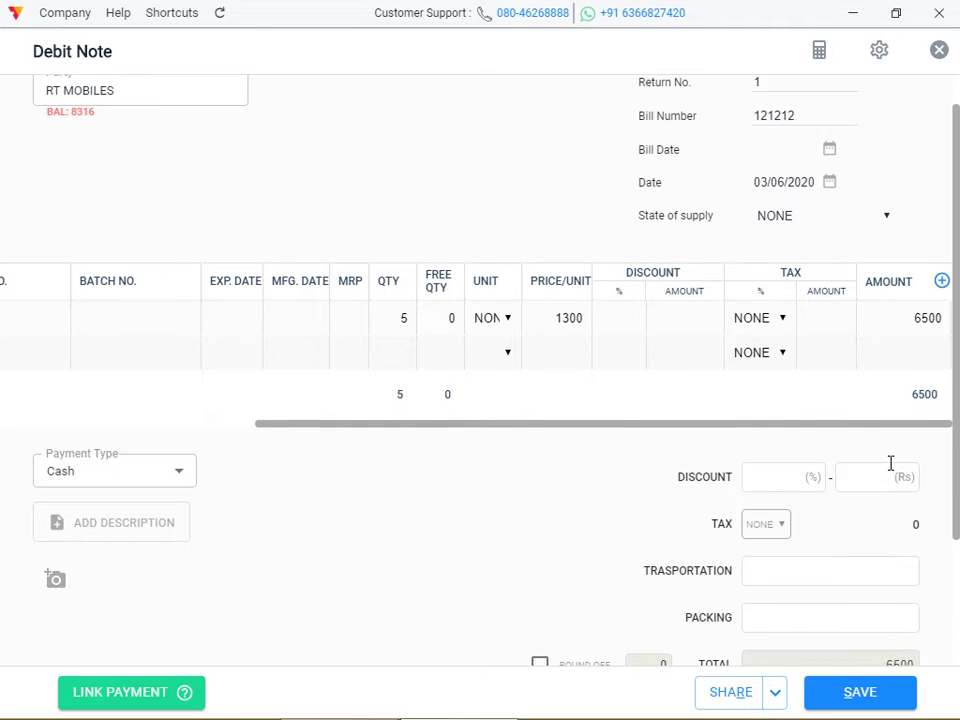
click(938, 50)
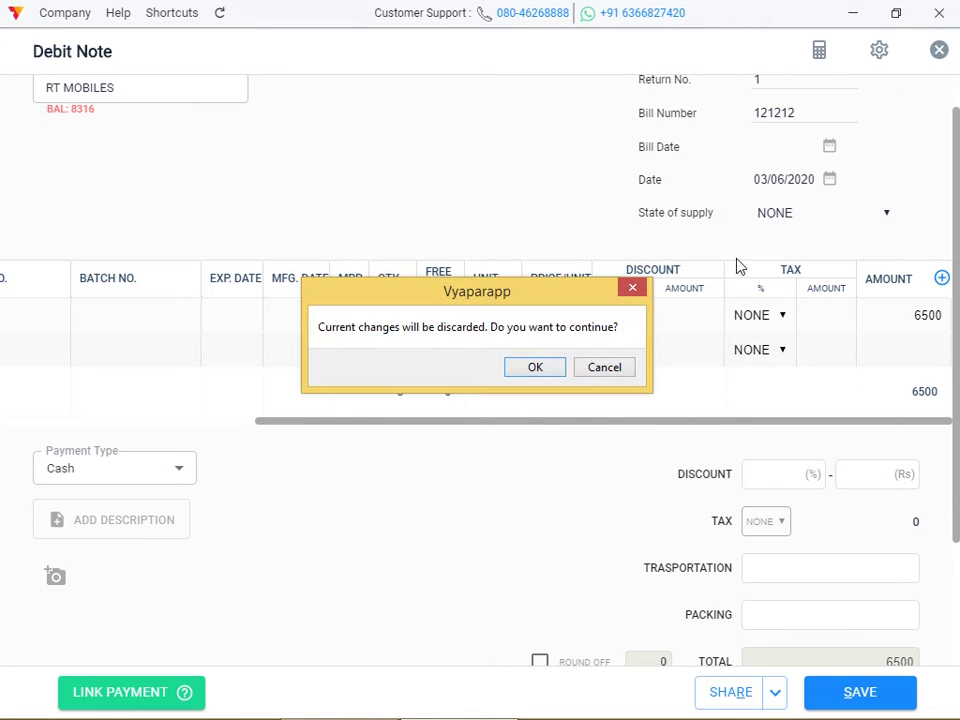
click(537, 369)
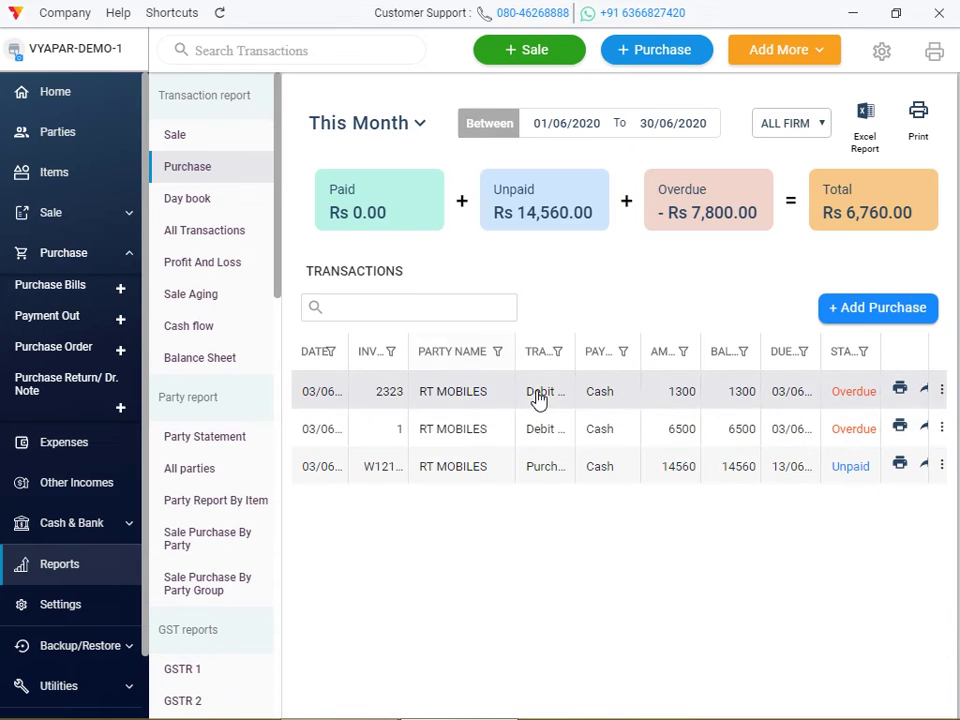
Examine the item tax and total on the 14560 purchase bill from RT MOBILES and close it without saving
click(525, 474)
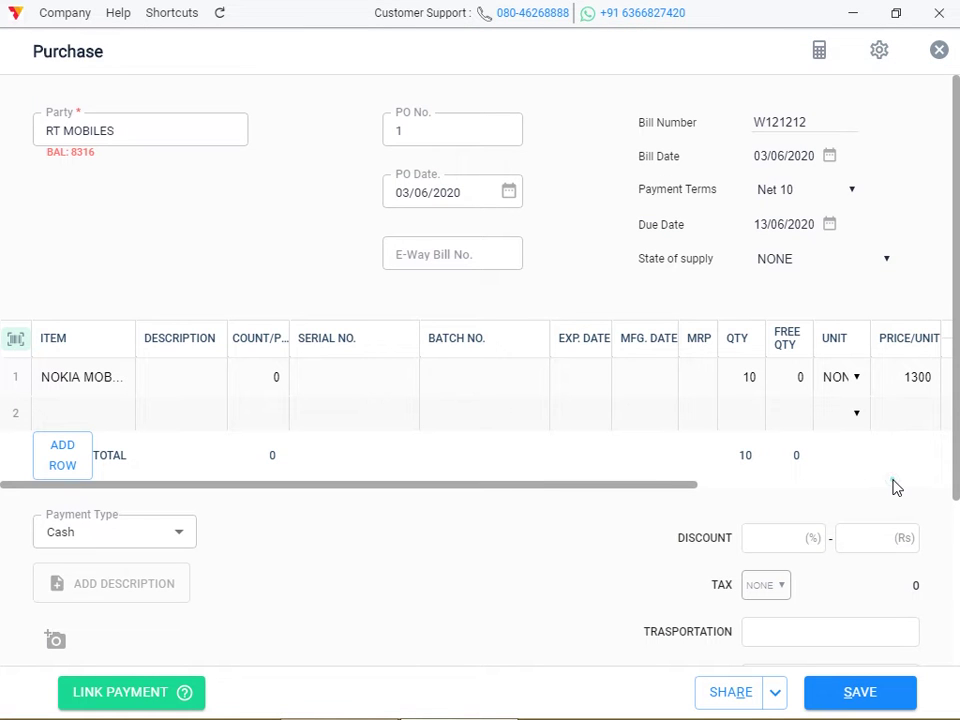
click(895, 486)
click(883, 486)
scroll(883, 490, down, 3)
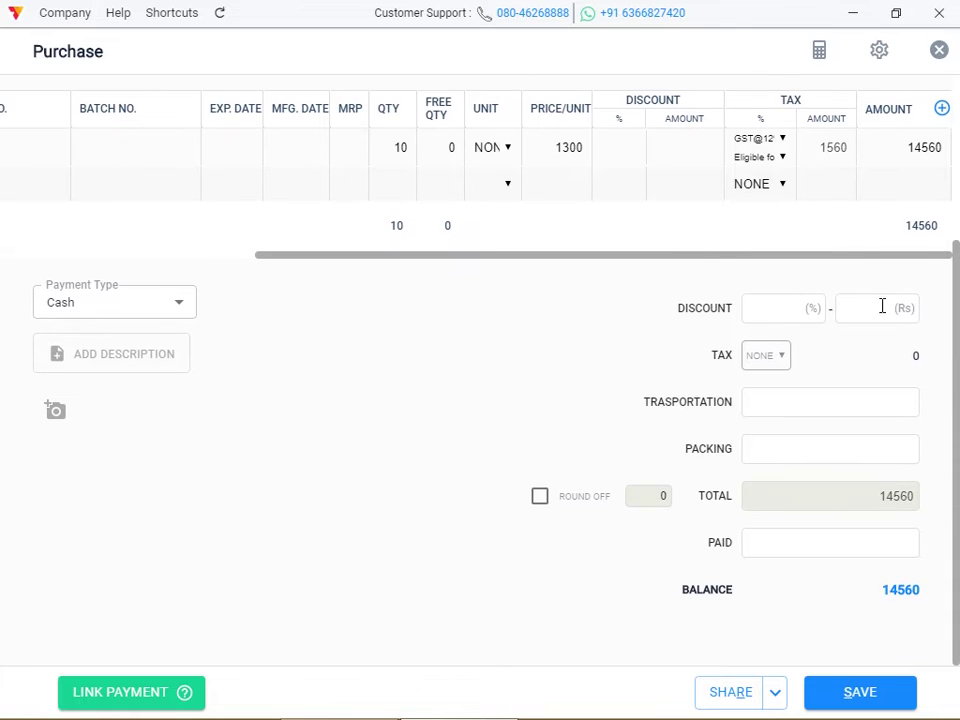
click(939, 51)
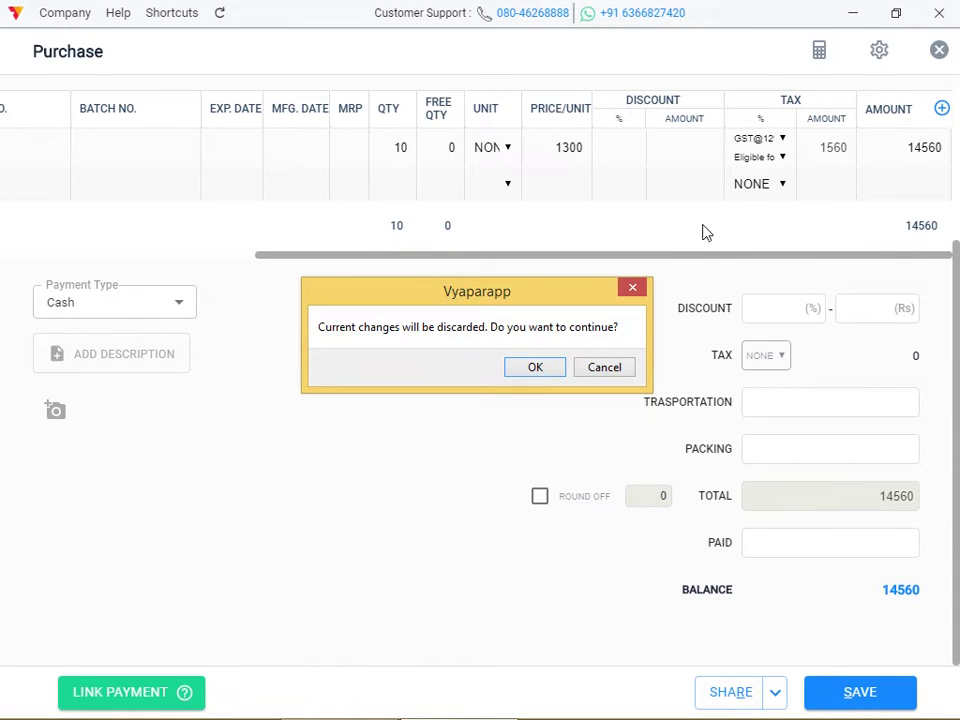
click(559, 369)
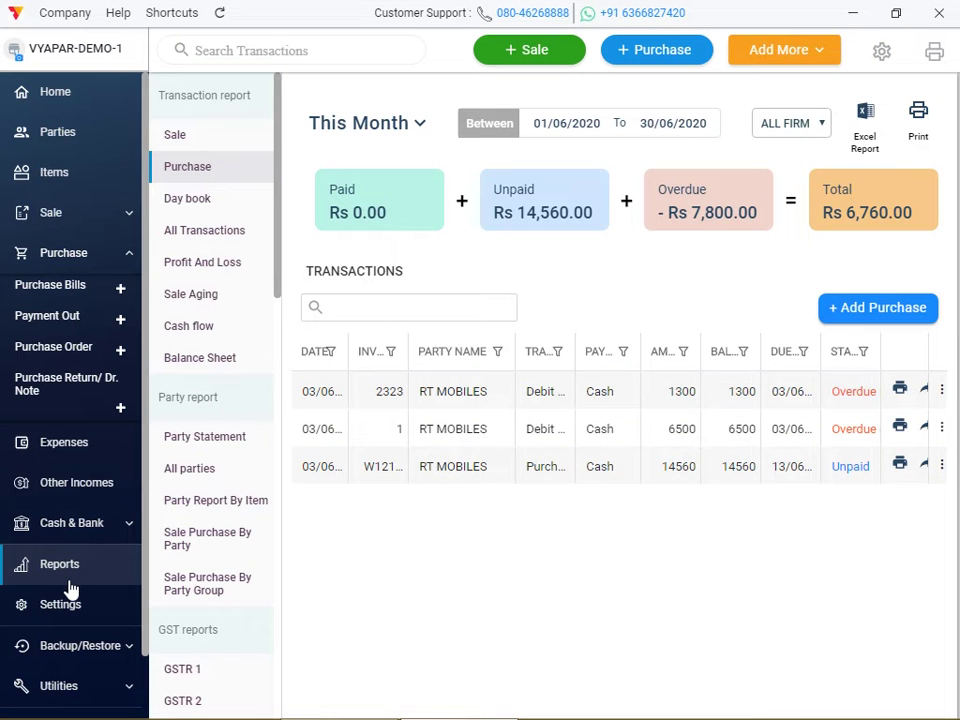
Reopen the Tax Report to review sale tax and purchase tax by party
click(68, 572)
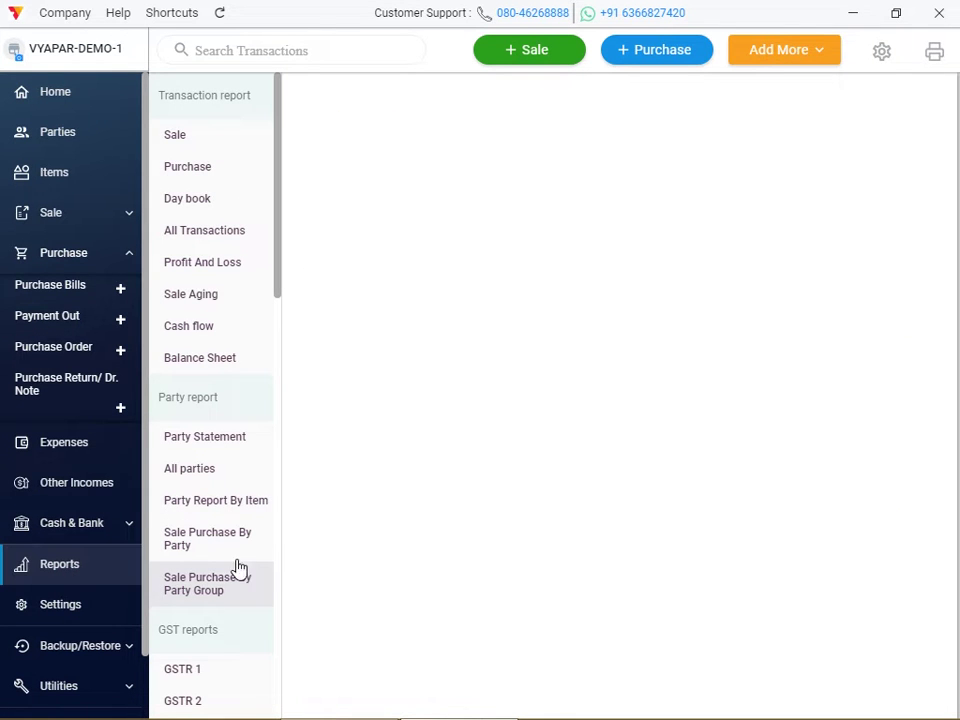
scroll(278, 648, down, 5)
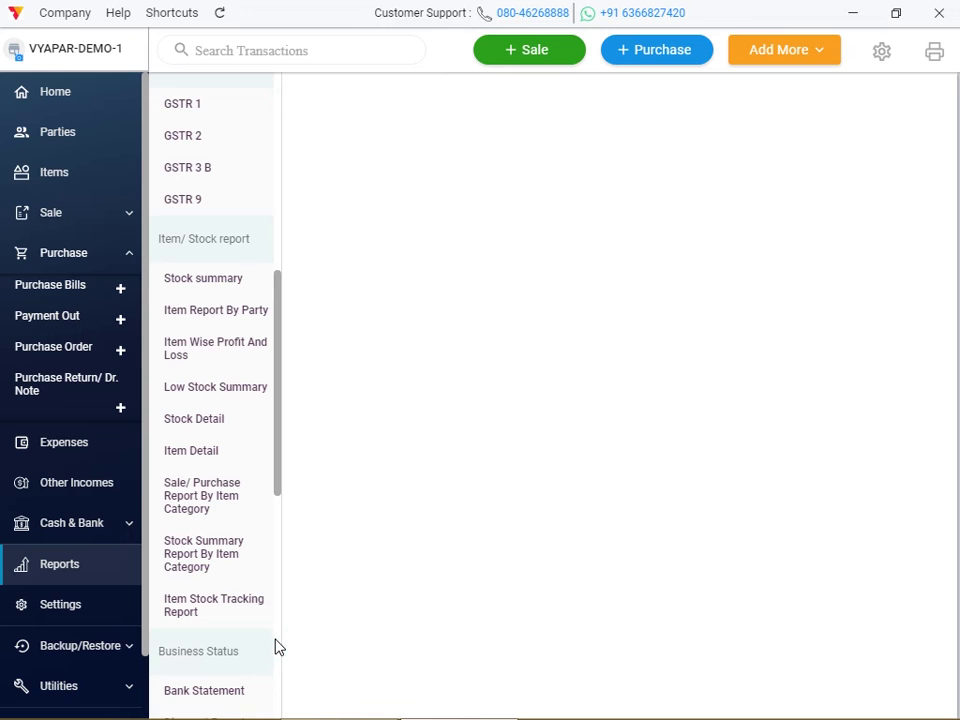
click(278, 648)
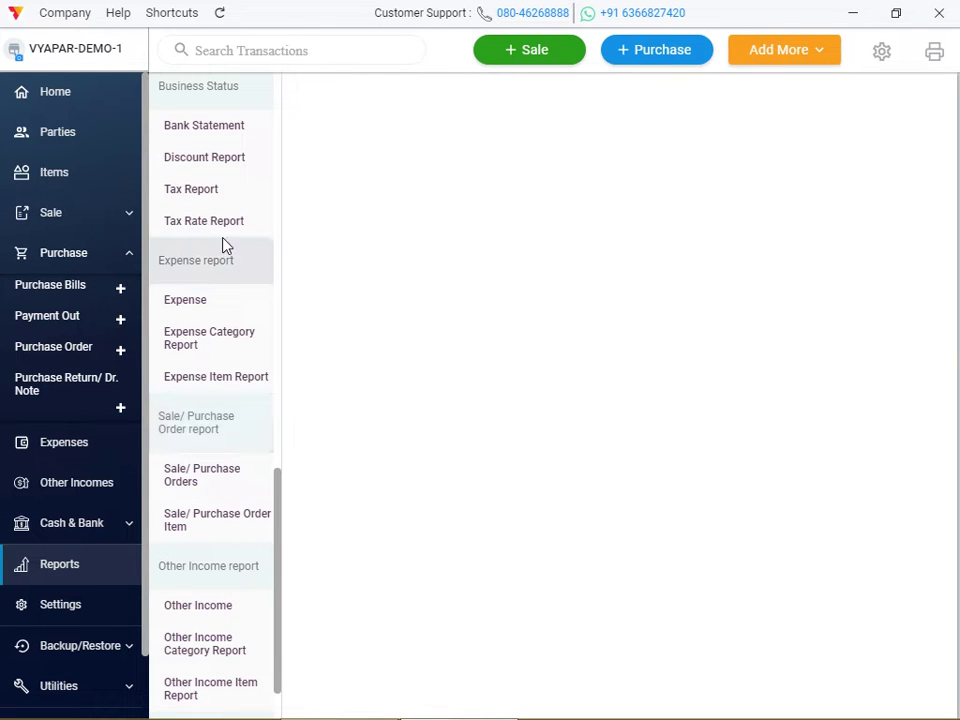
click(224, 196)
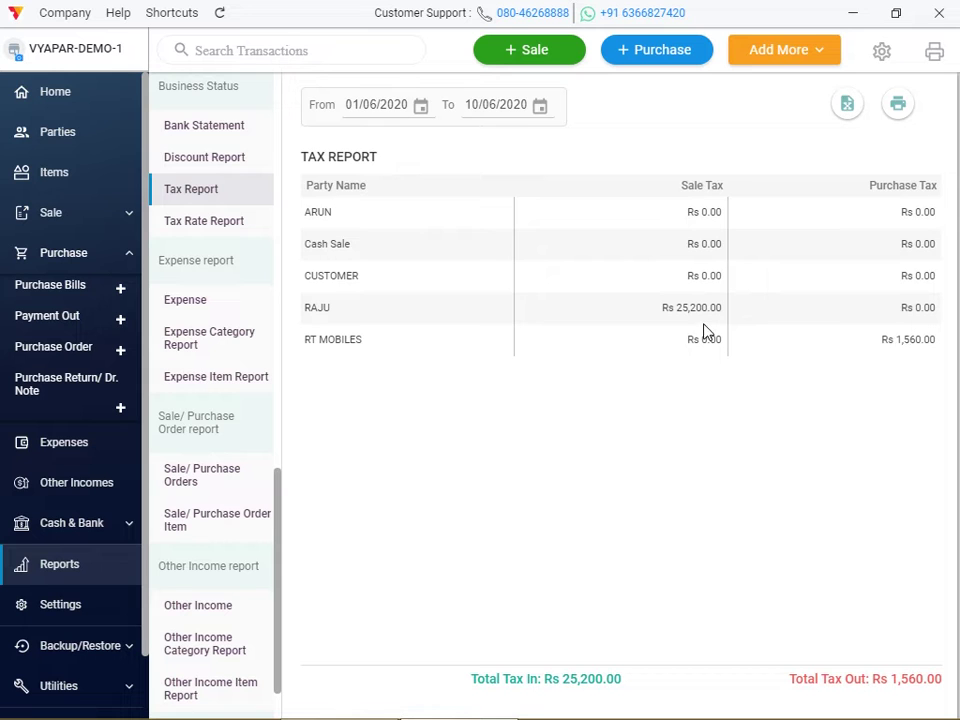
Open the list of sale invoices and limit it to This Month
click(72, 206)
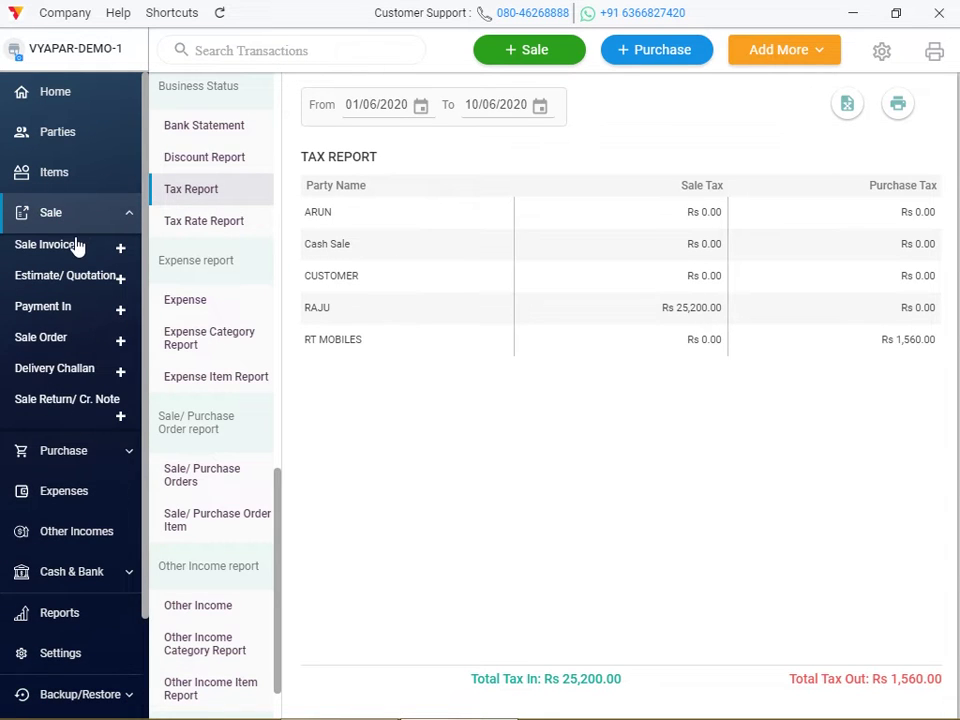
click(77, 245)
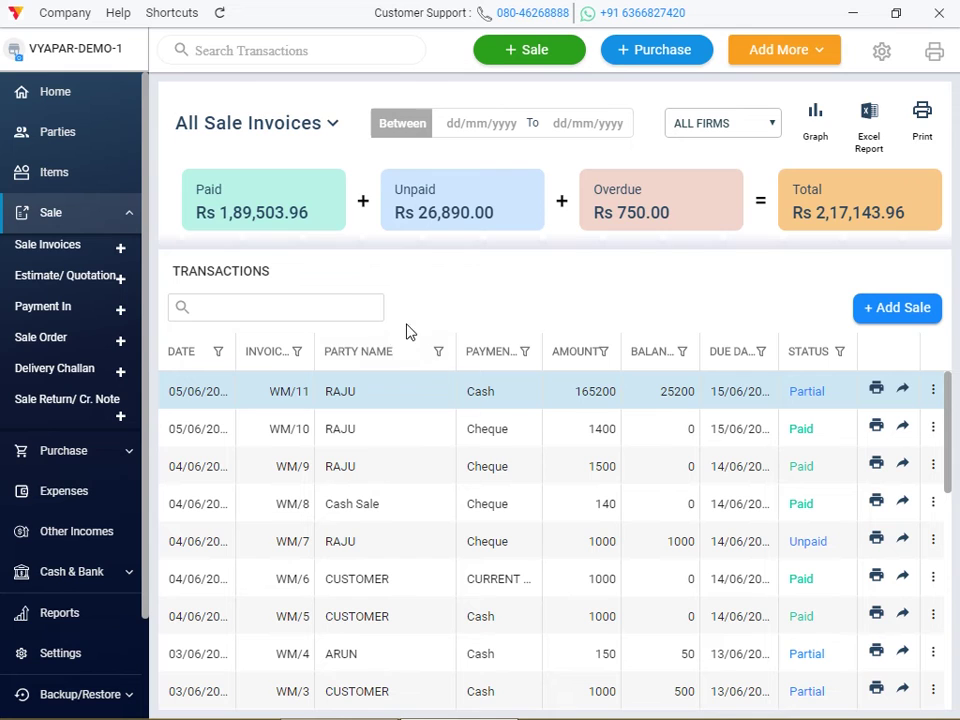
click(333, 134)
click(283, 175)
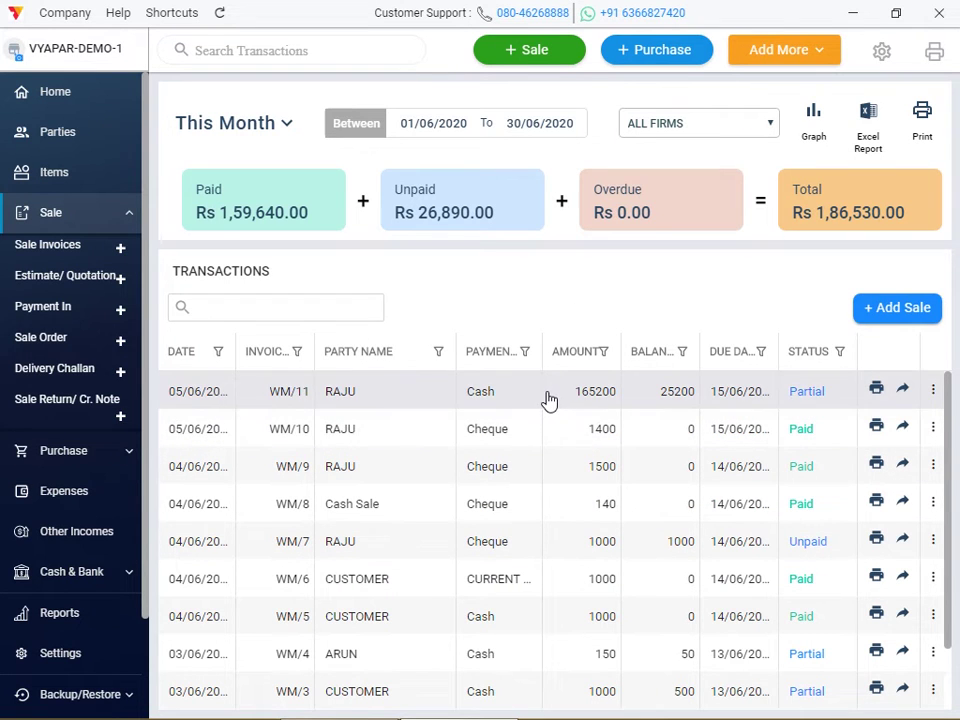
Open the 165200 sale invoice, check its item's GST rate and tax amount, and close it without saving
click(548, 400)
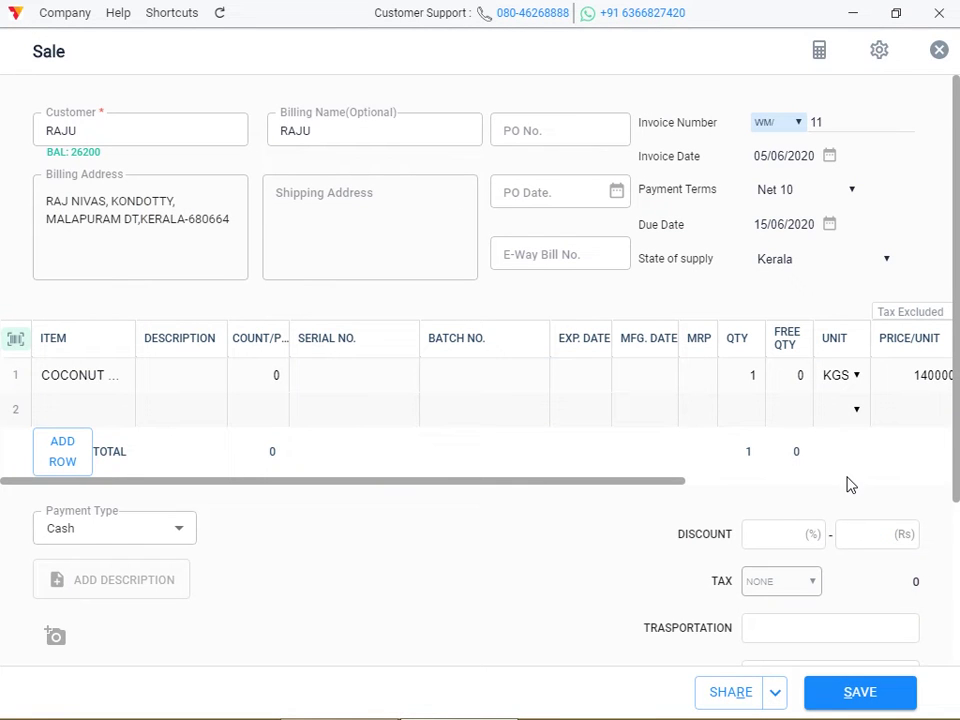
click(851, 481)
click(866, 483)
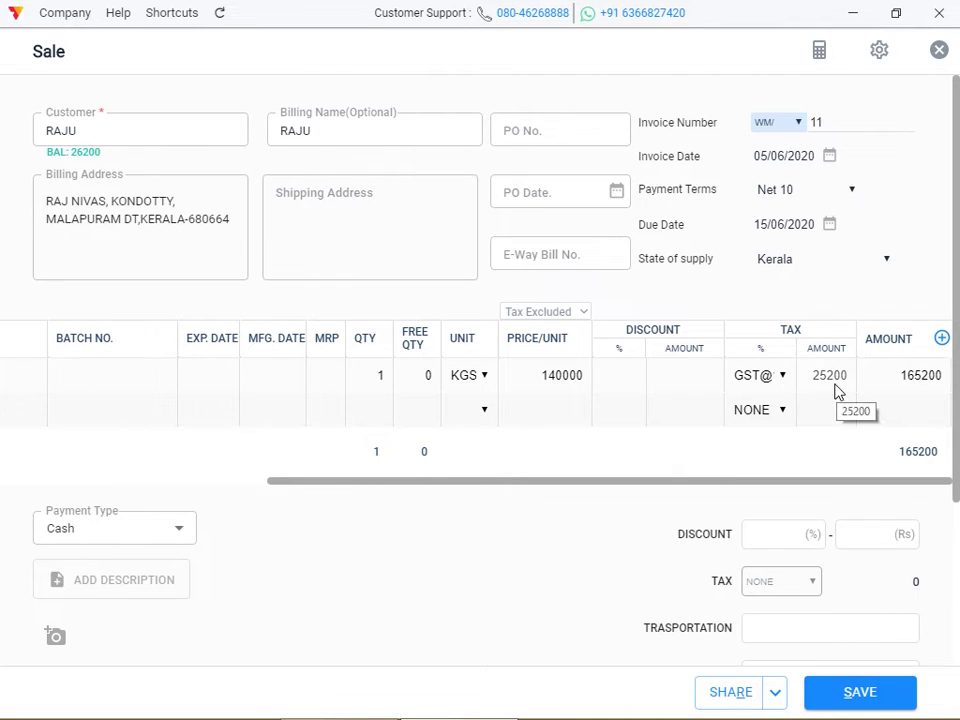
click(767, 386)
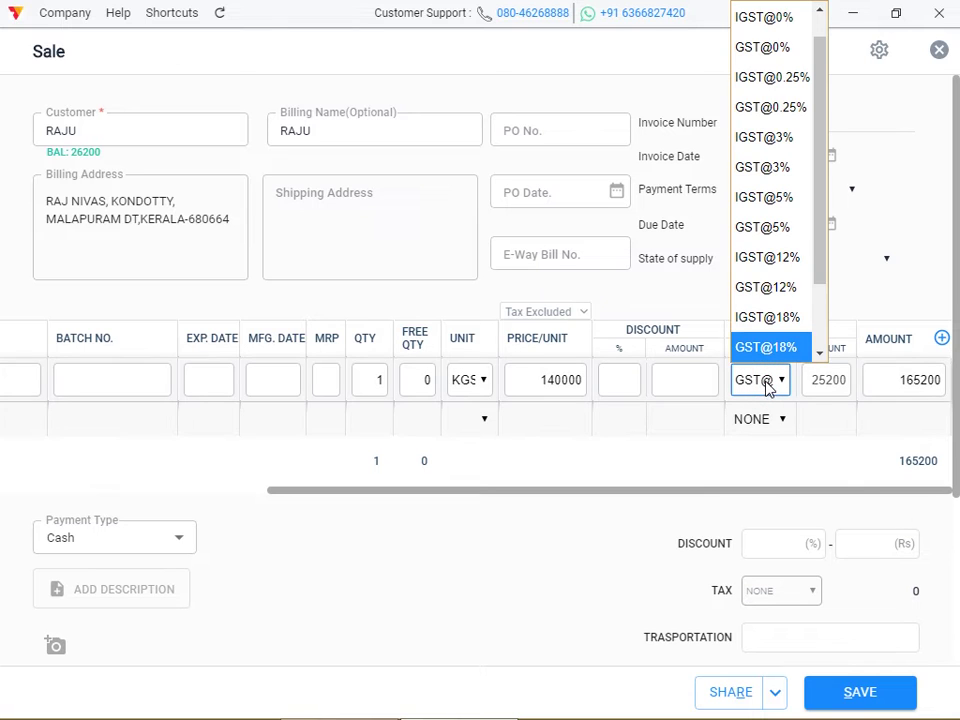
click(793, 350)
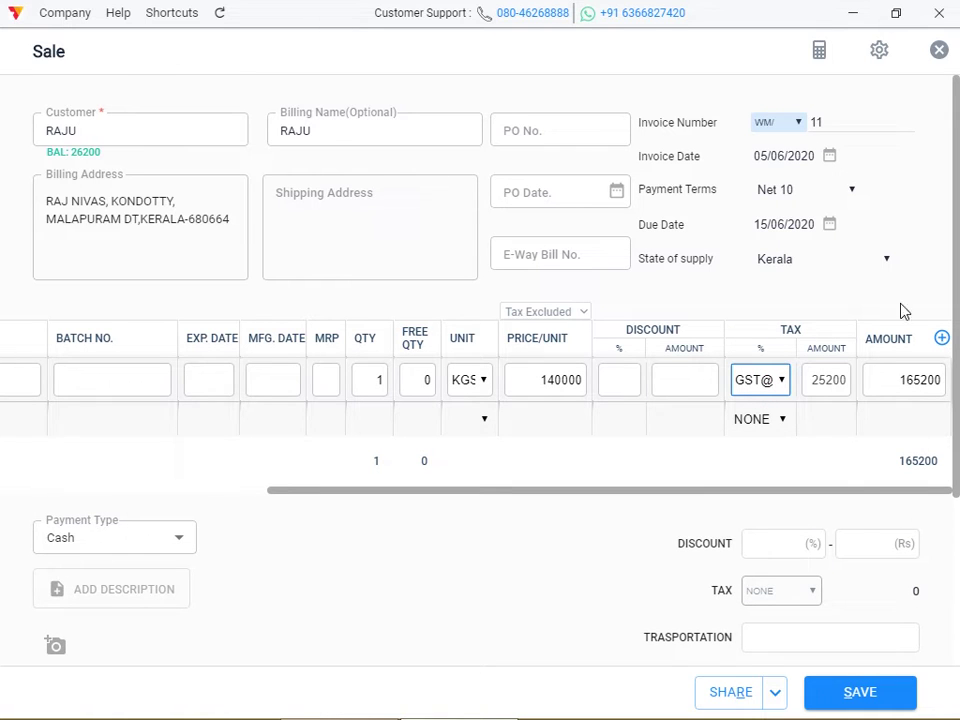
click(939, 50)
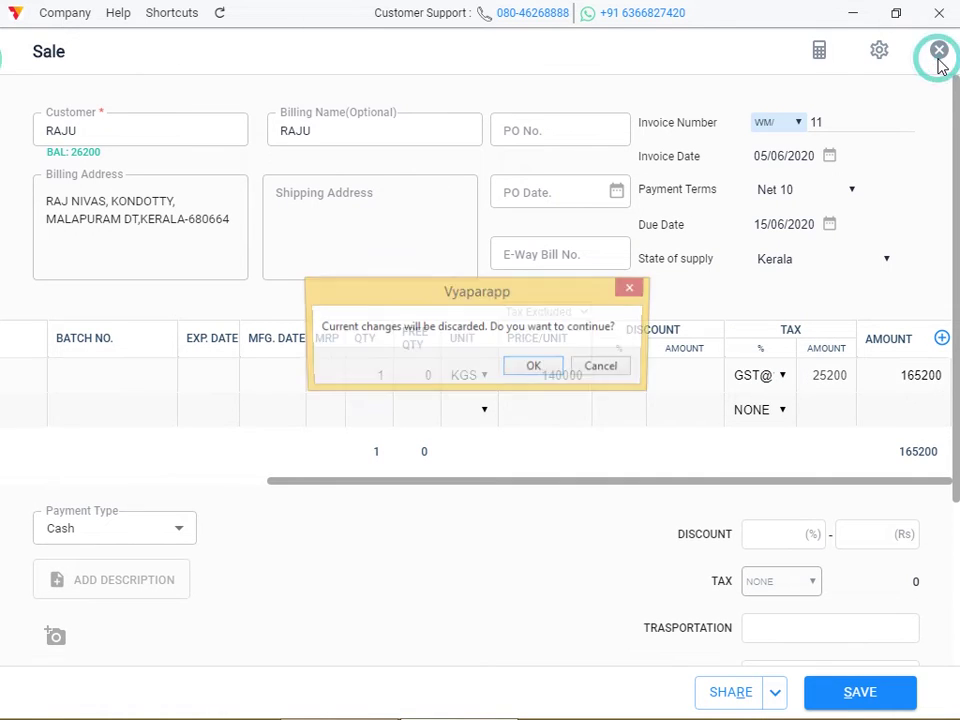
click(527, 367)
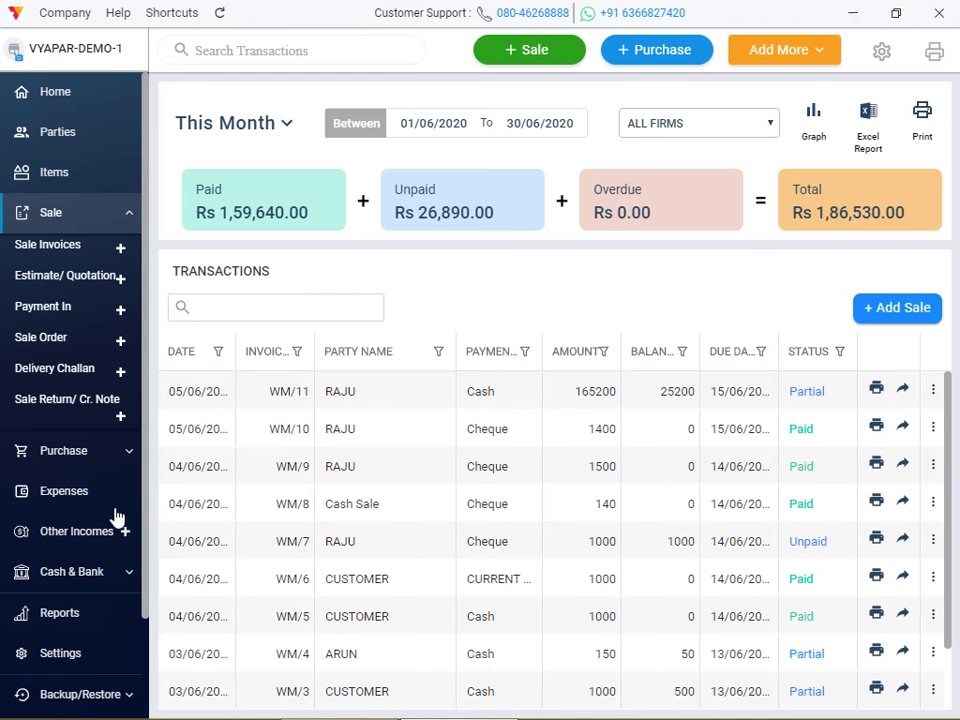
Return to the Tax Report and compare its total tax in and total tax out with the checked transactions
click(78, 618)
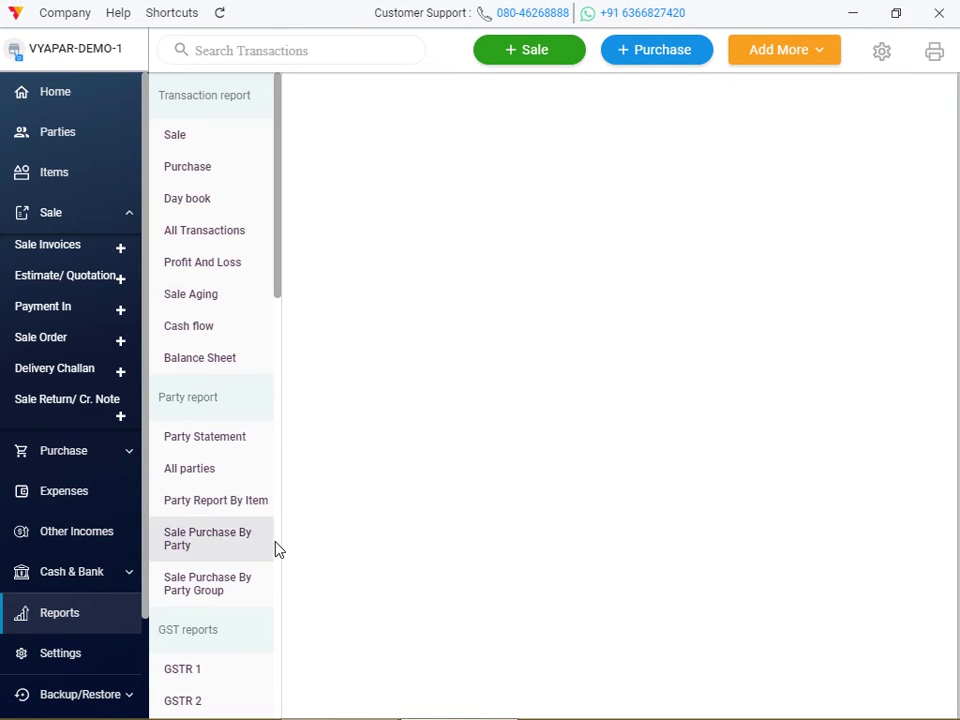
click(279, 586)
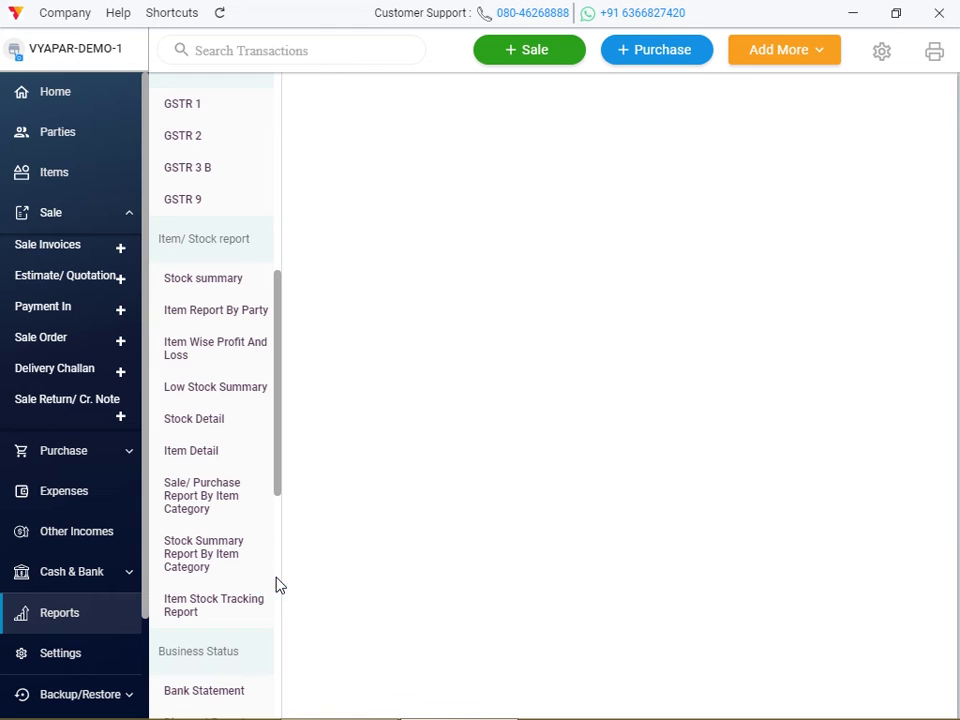
click(279, 643)
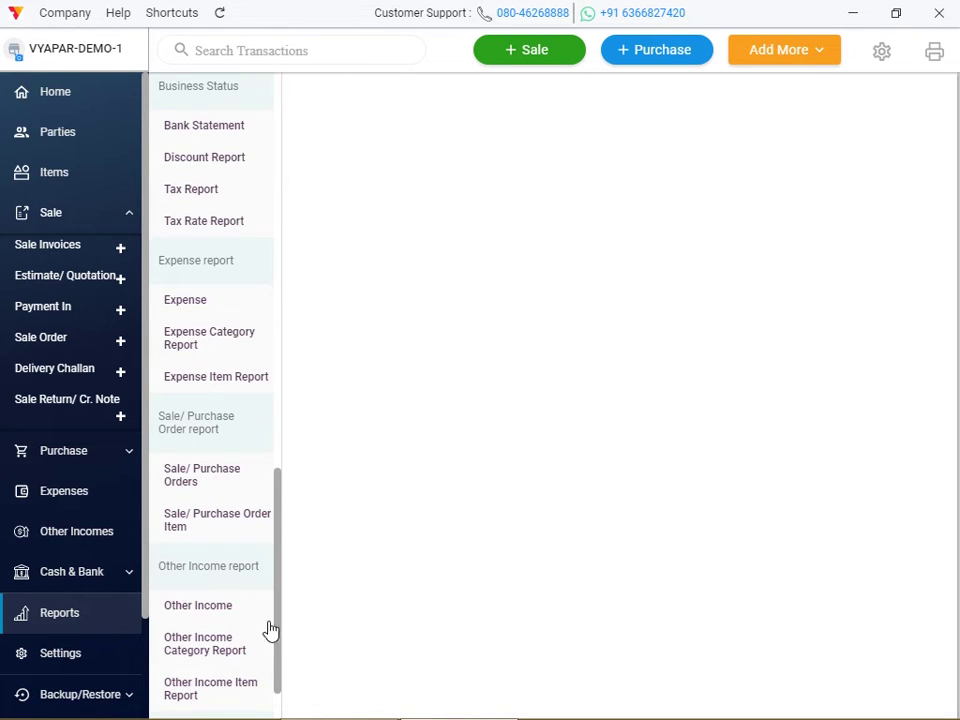
click(211, 203)
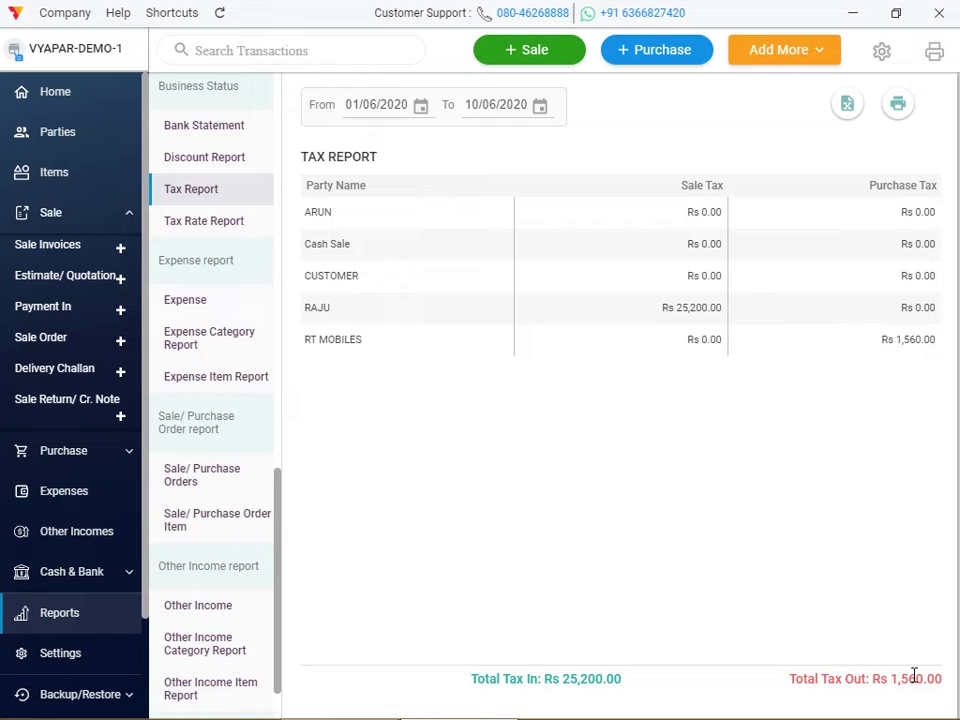
key(super+c)
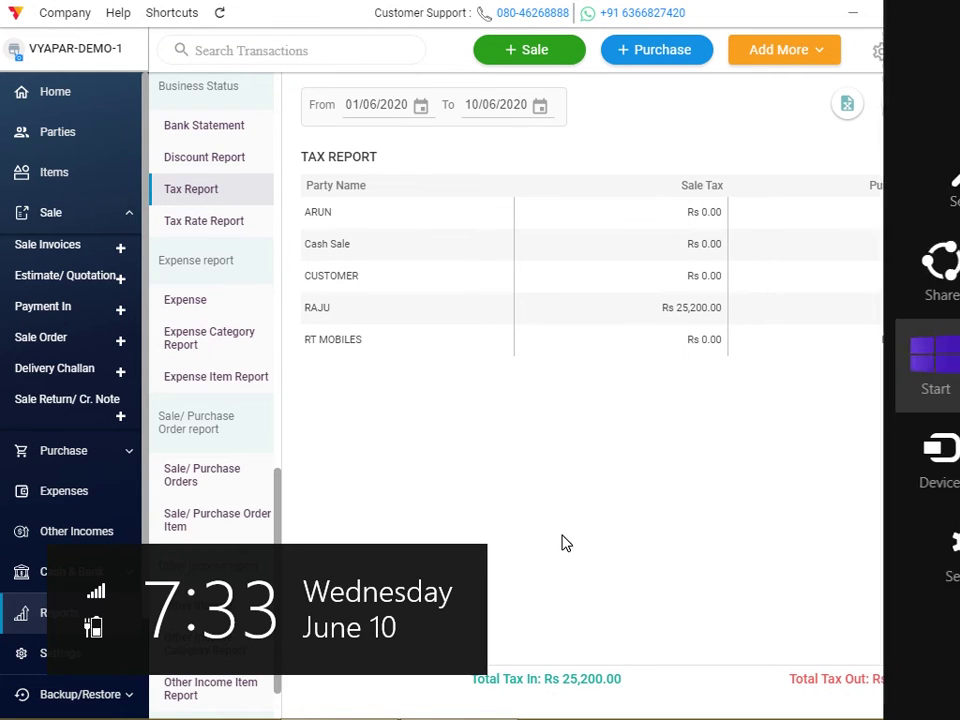
Open the Tax Rate Report and compare its breakdown by tax rate with the party-wise Tax Report
click(208, 238)
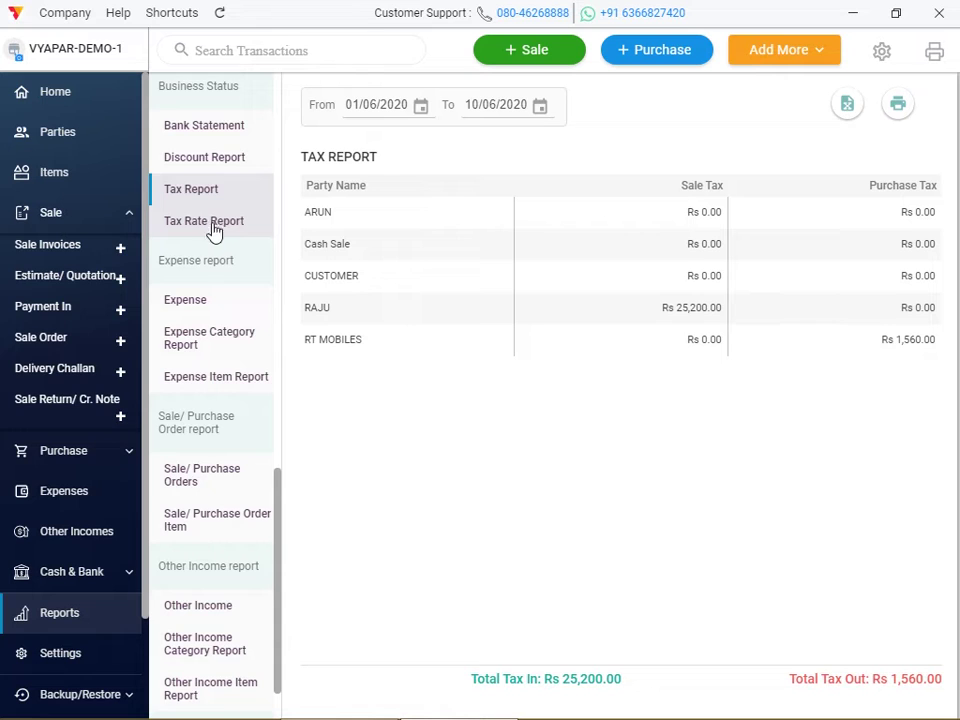
click(214, 230)
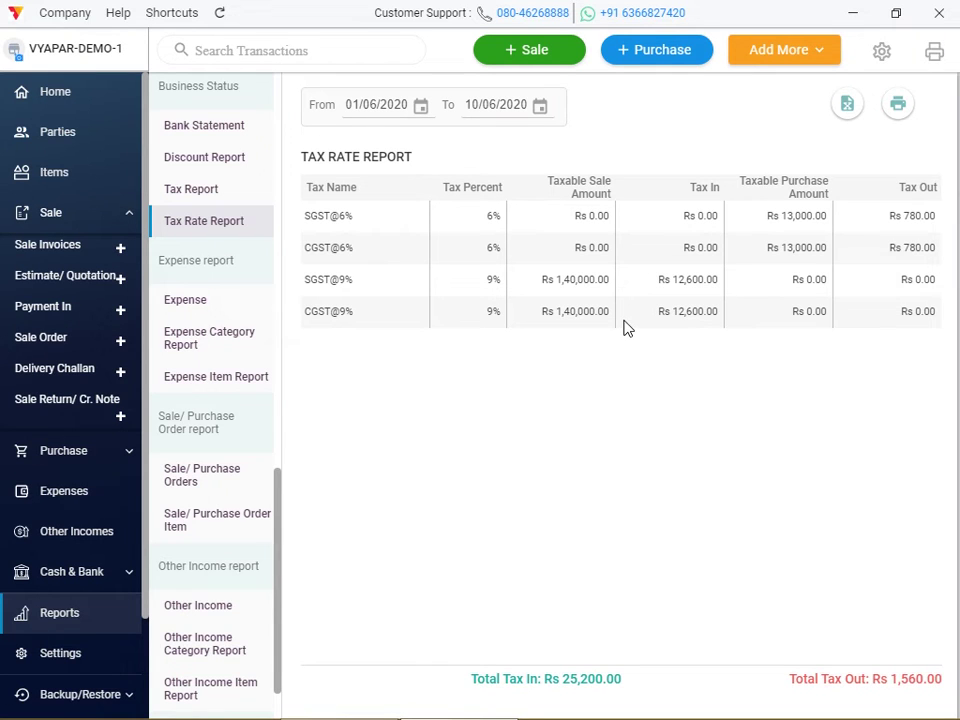
key(super+c)
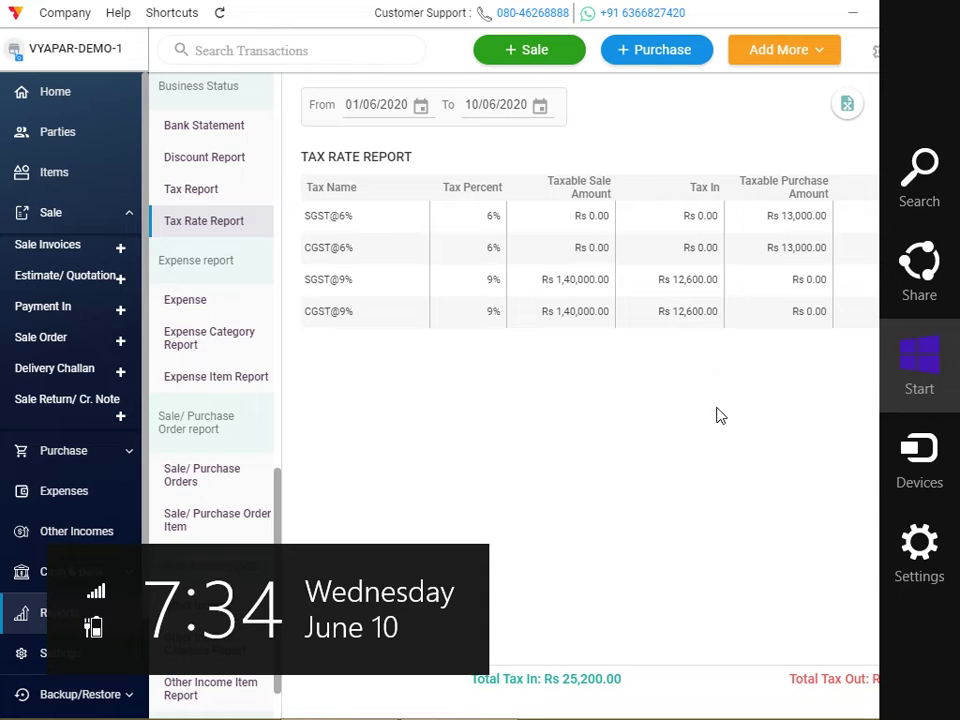
click(801, 582)
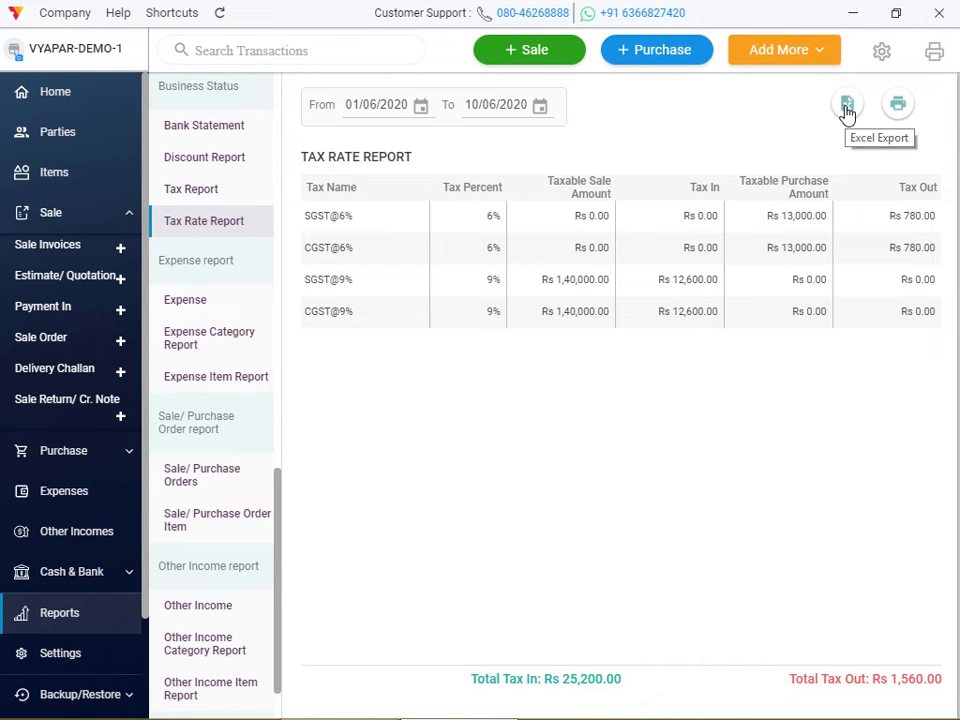
click(196, 190)
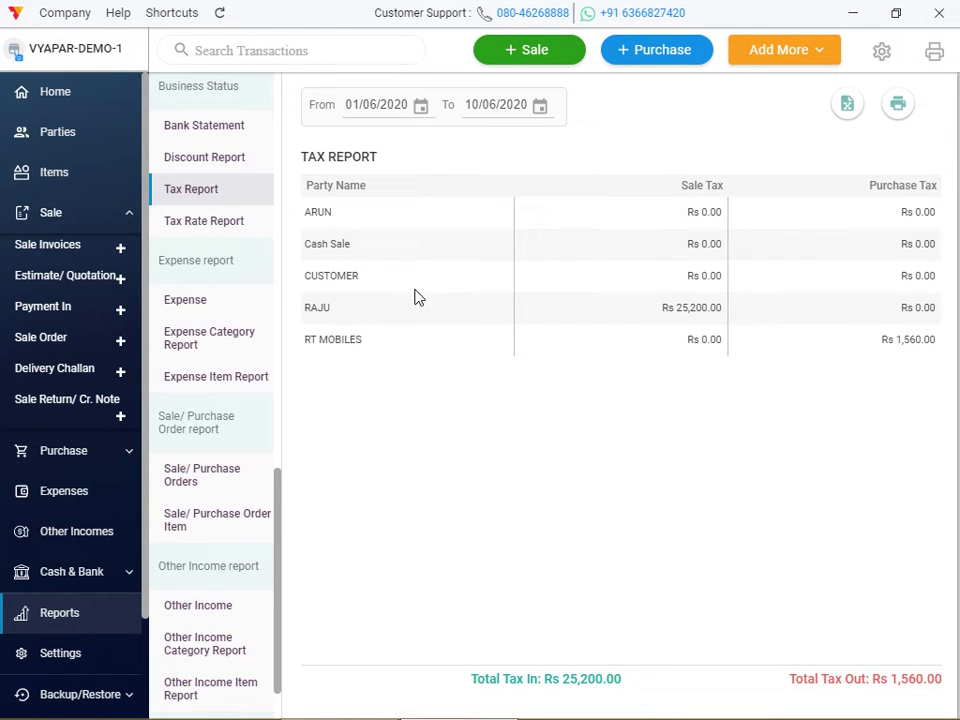
click(233, 221)
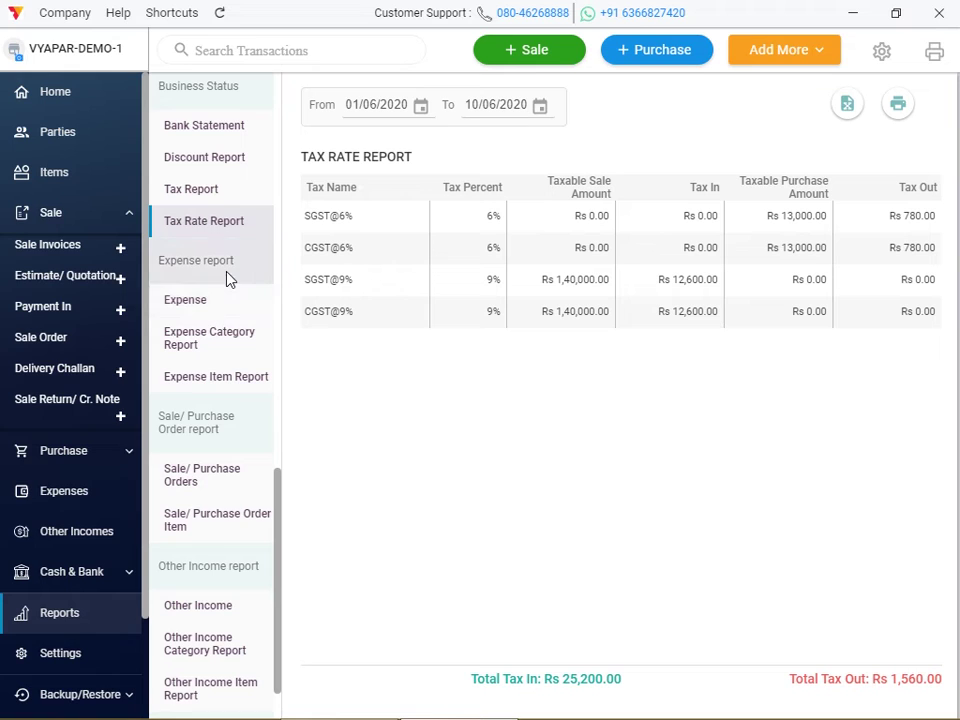
Open the Expense report and filter its transactions by the SALARY category
click(224, 302)
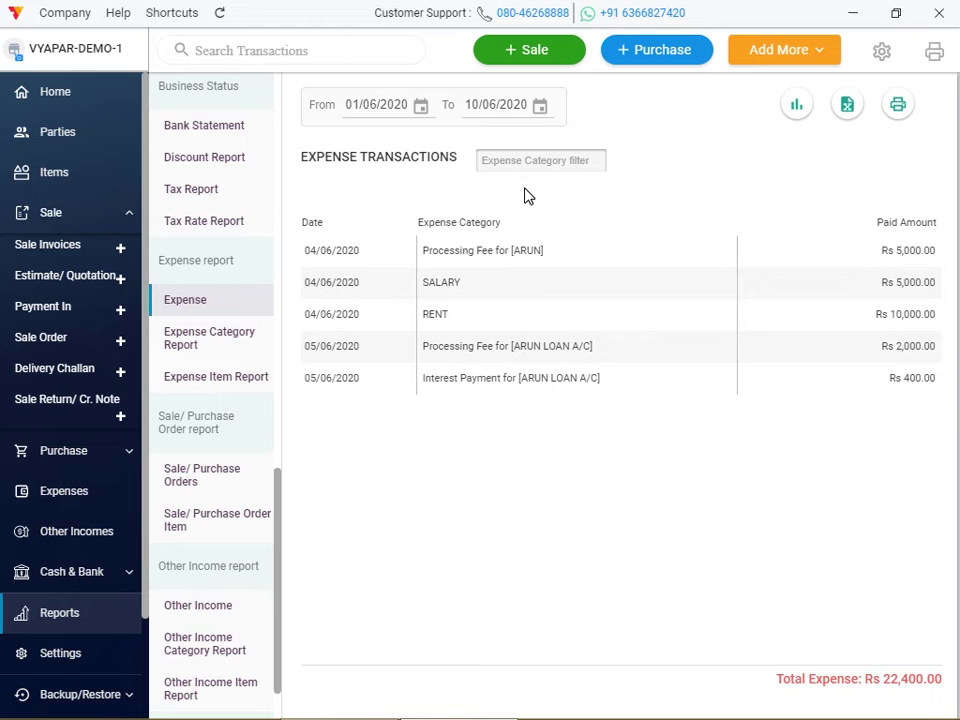
click(496, 160)
text(SA)
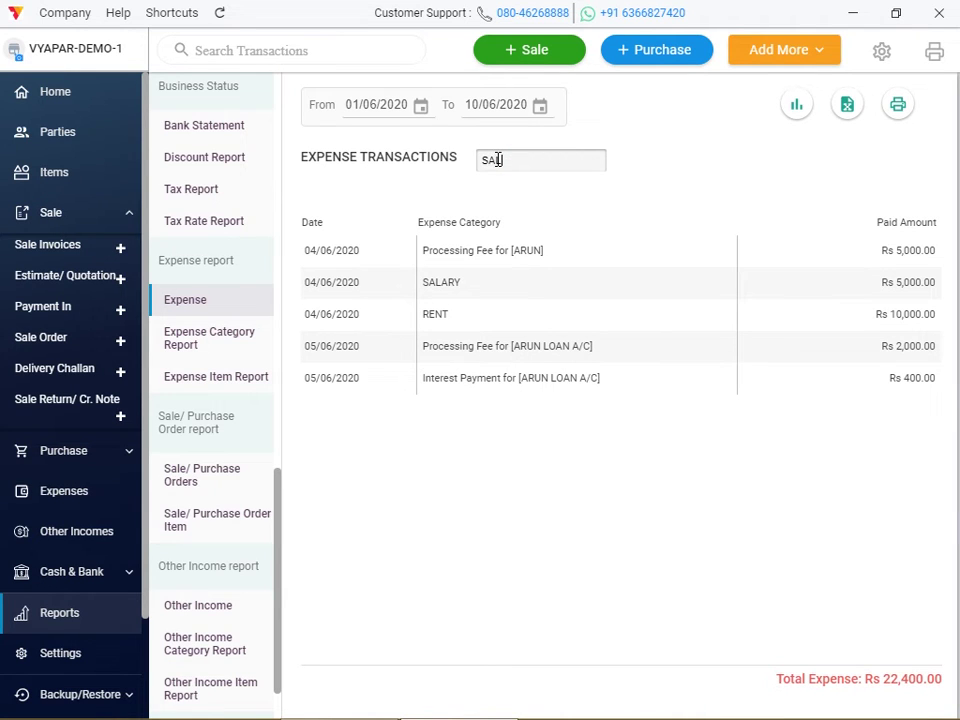
text(L)
click(498, 184)
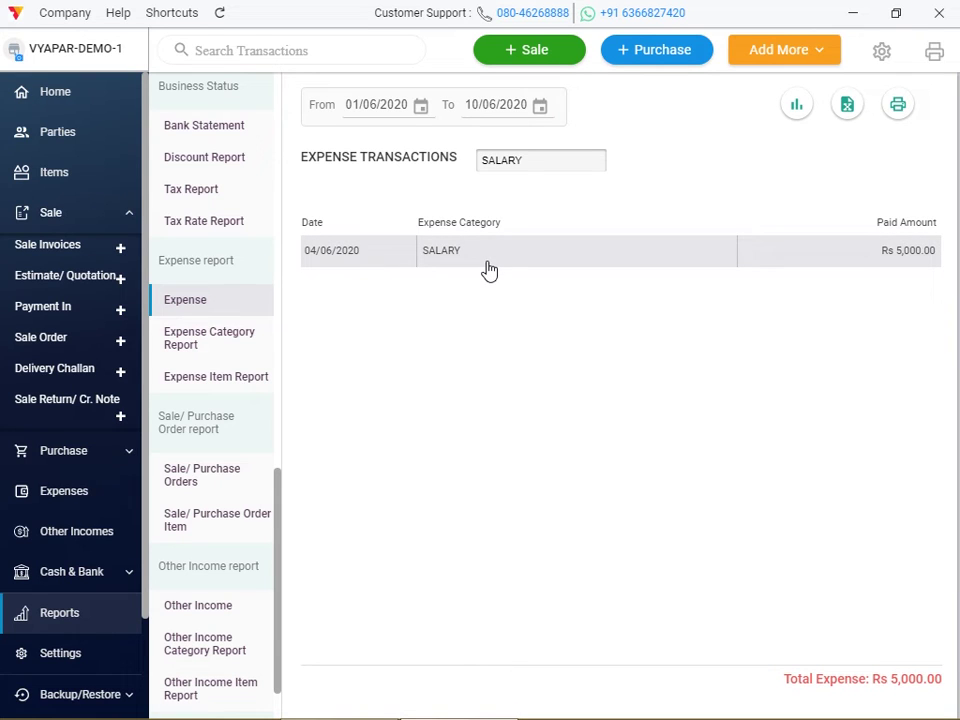
Change the expense category filter to RENT
click(543, 161)
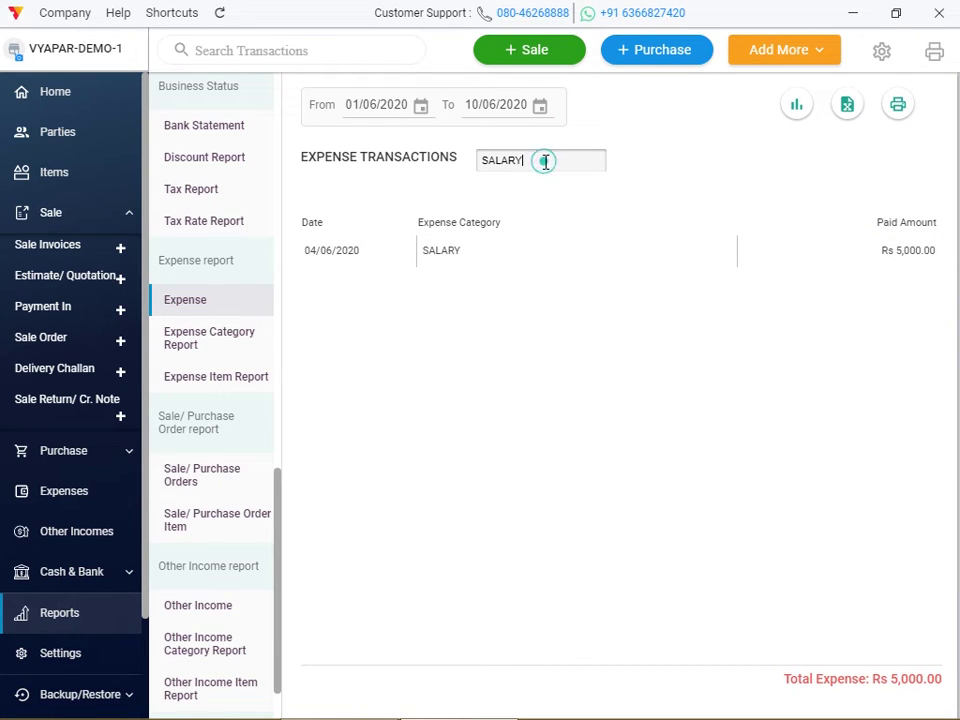
key(BackSpace)
key(BackSpace)
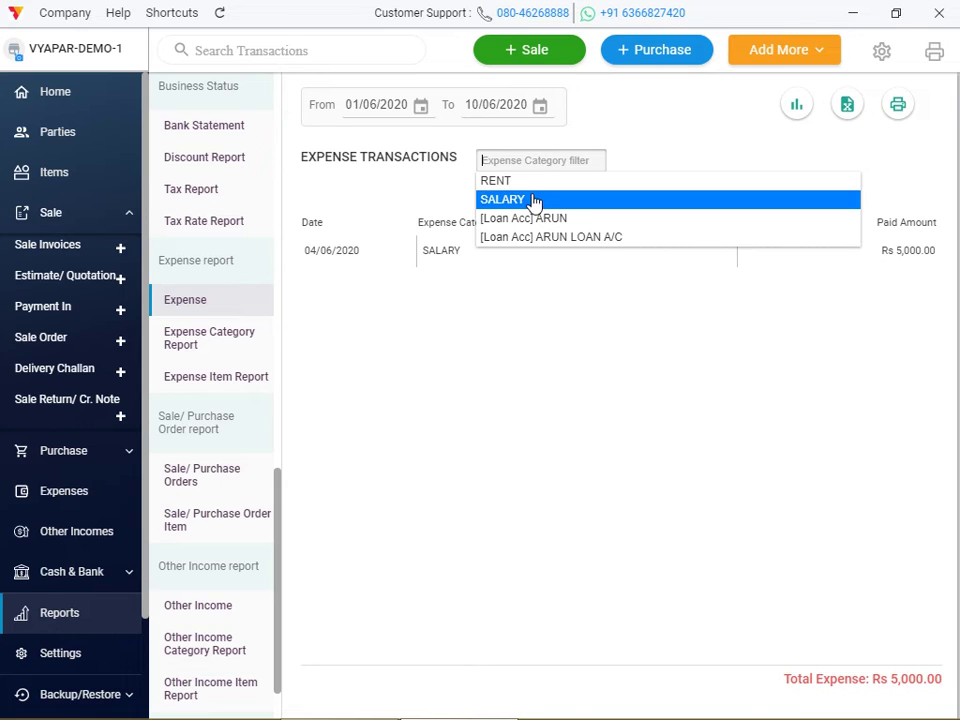
click(534, 189)
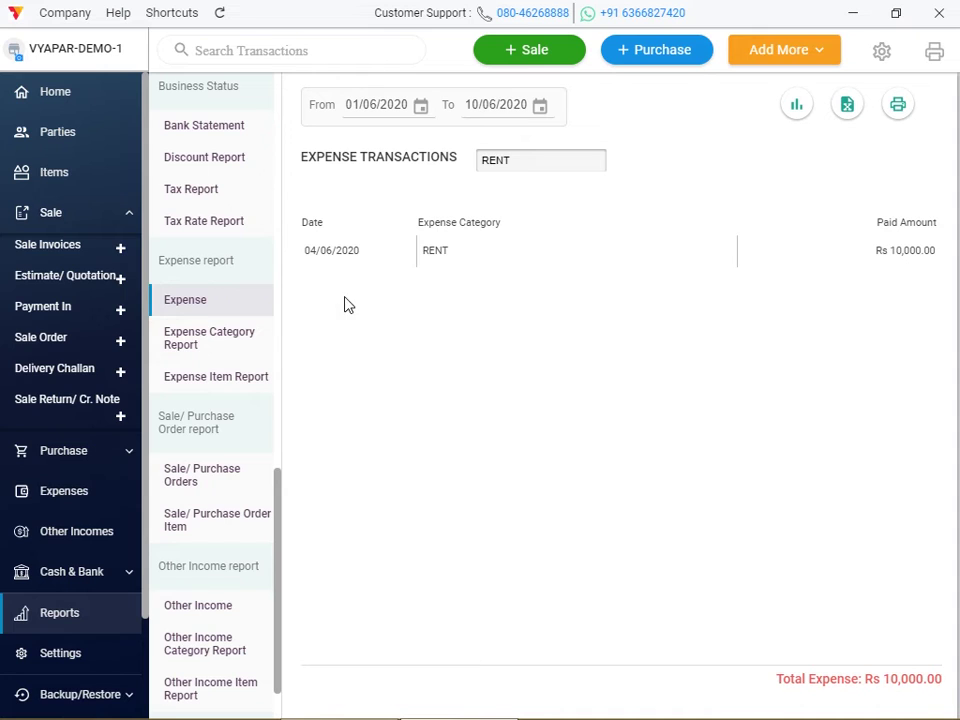
Review expense amounts in the Expense Category Report and the Expense Item Report
click(253, 333)
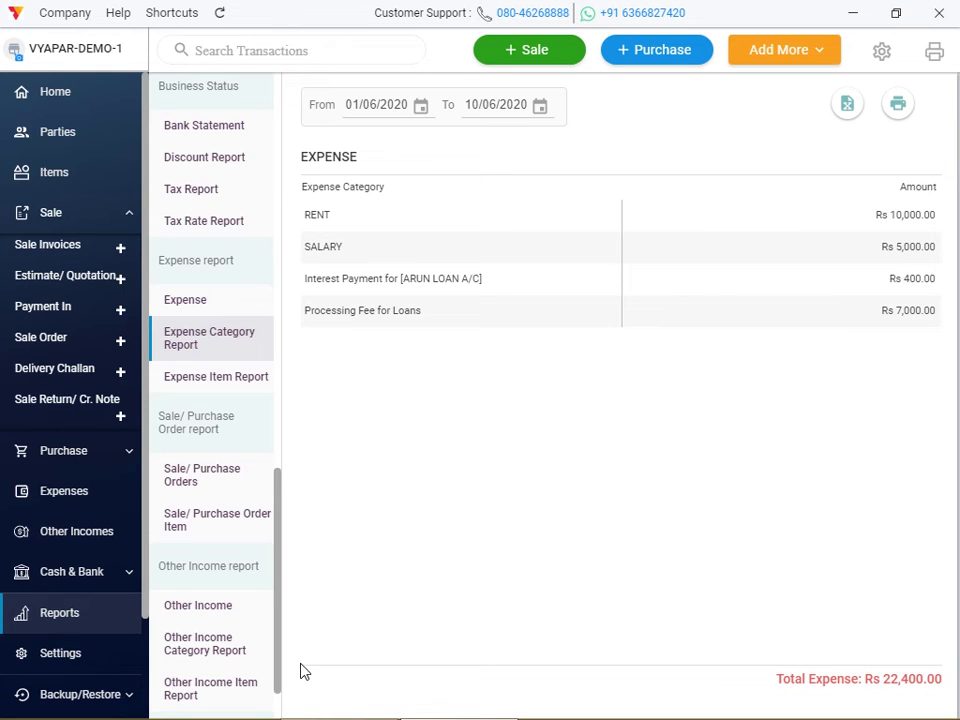
scroll(274, 705, down, 2)
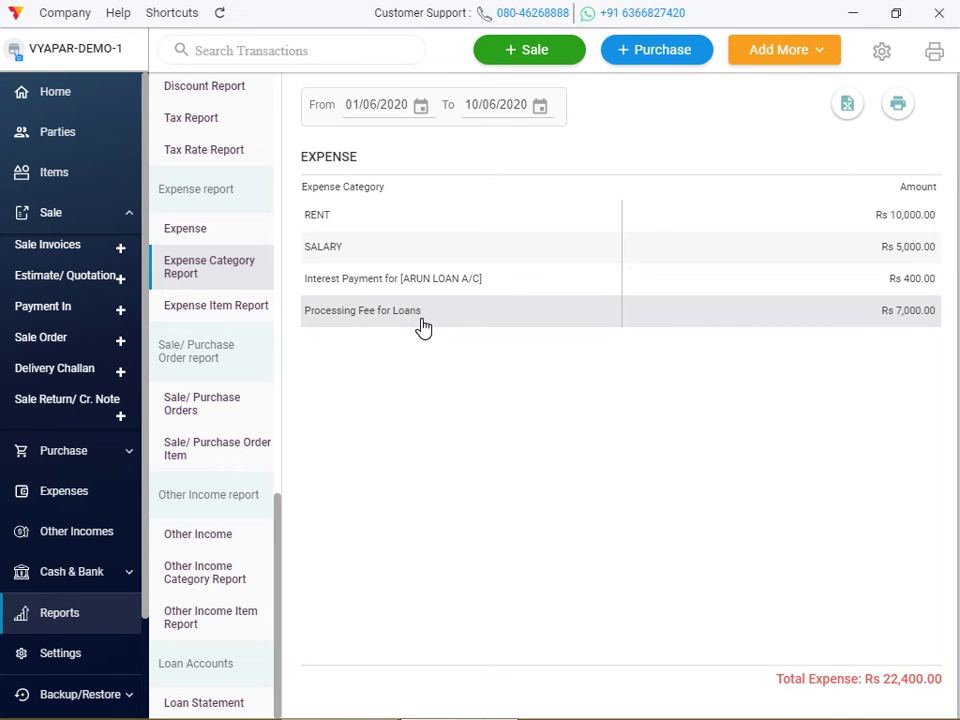
click(230, 316)
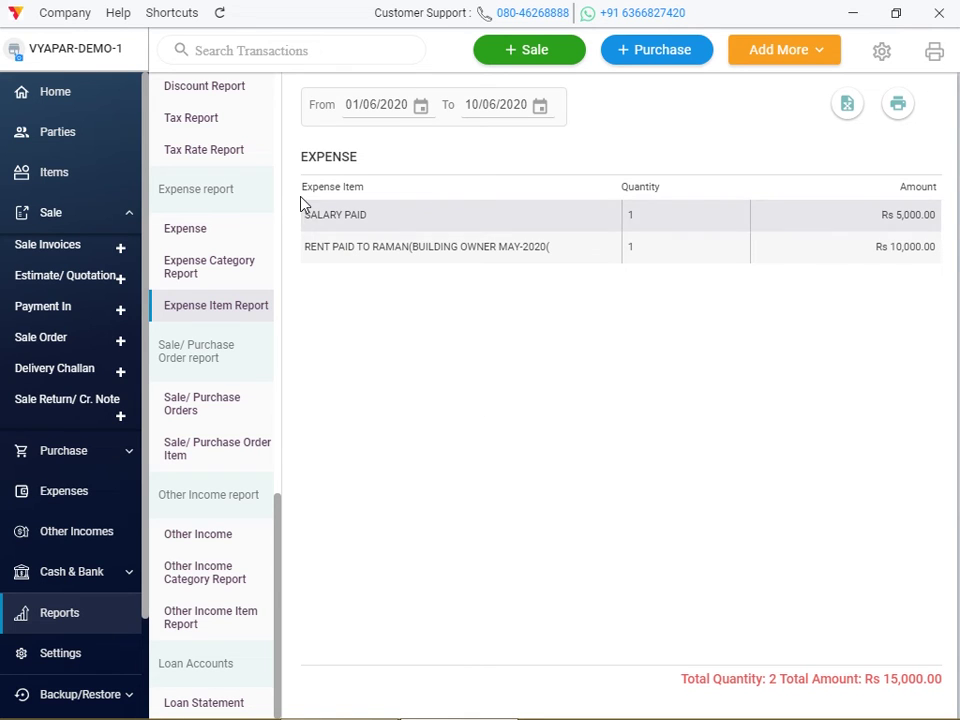
click(279, 178)
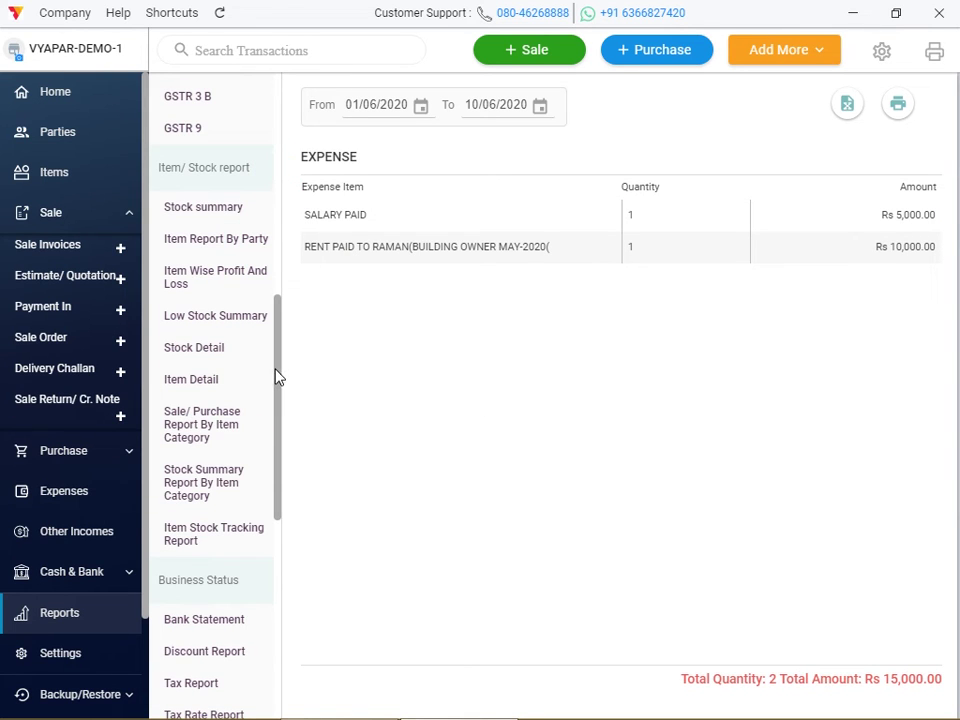
drag(274, 379, 288, 465)
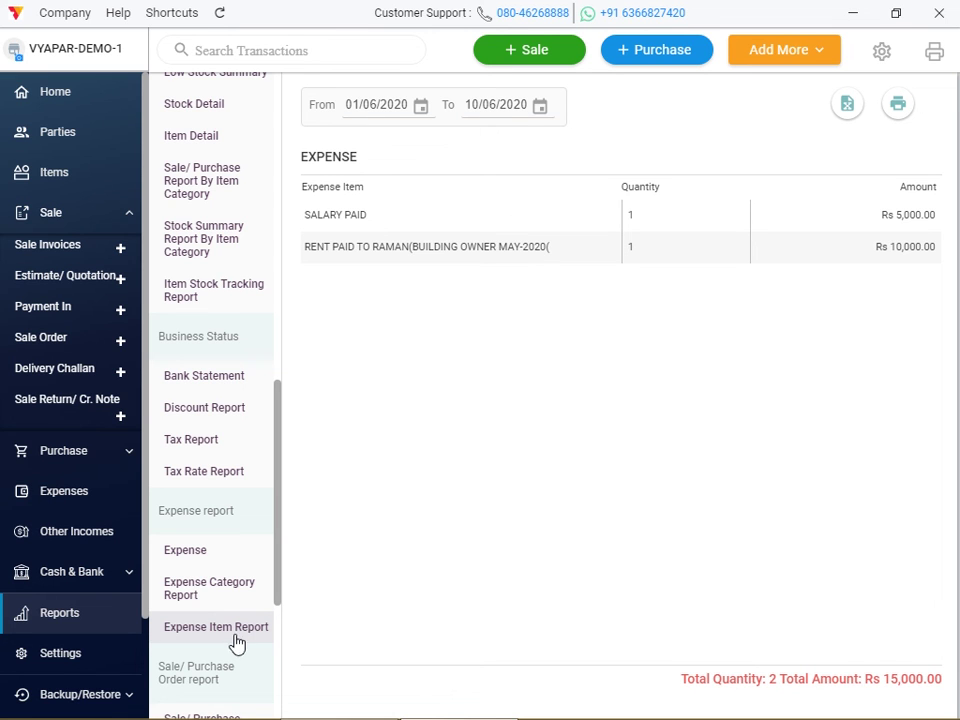
click(236, 638)
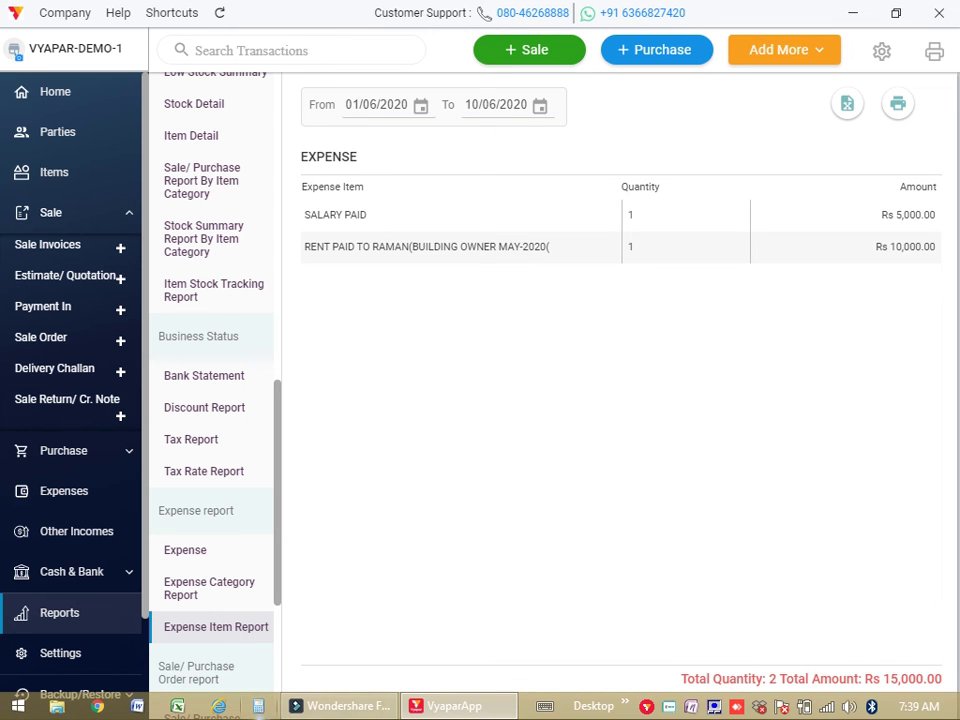
click(321, 705)
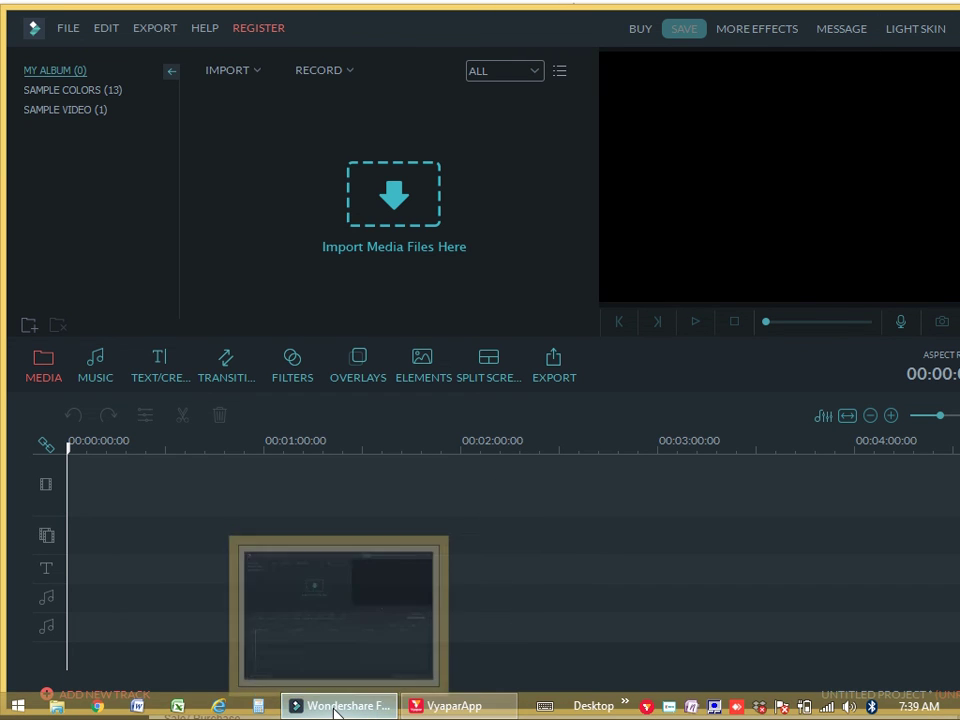
click(334, 706)
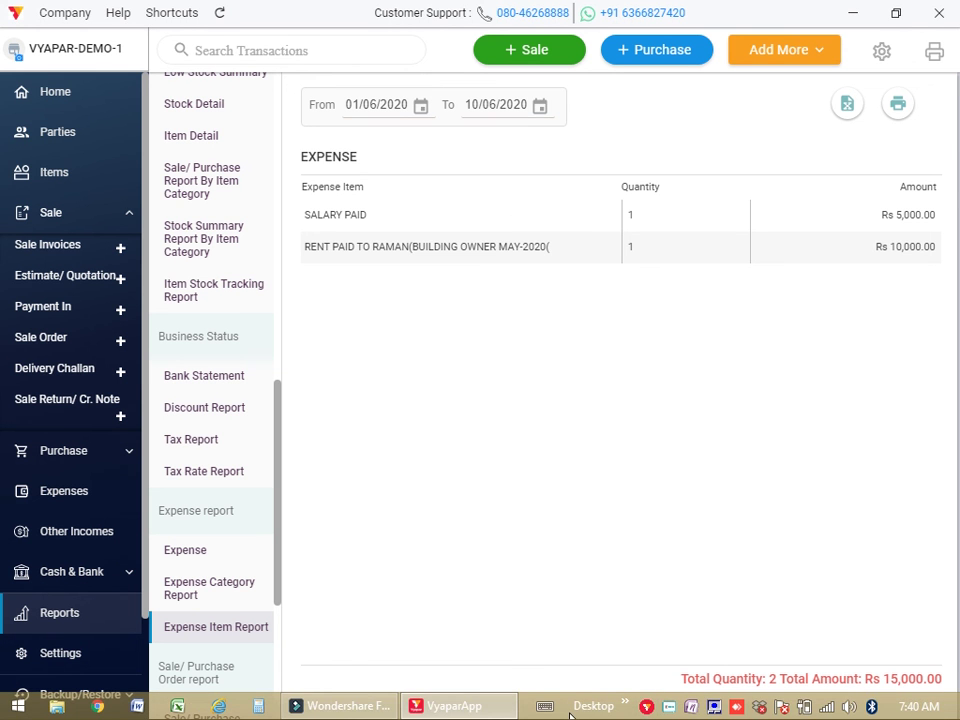
click(669, 707)
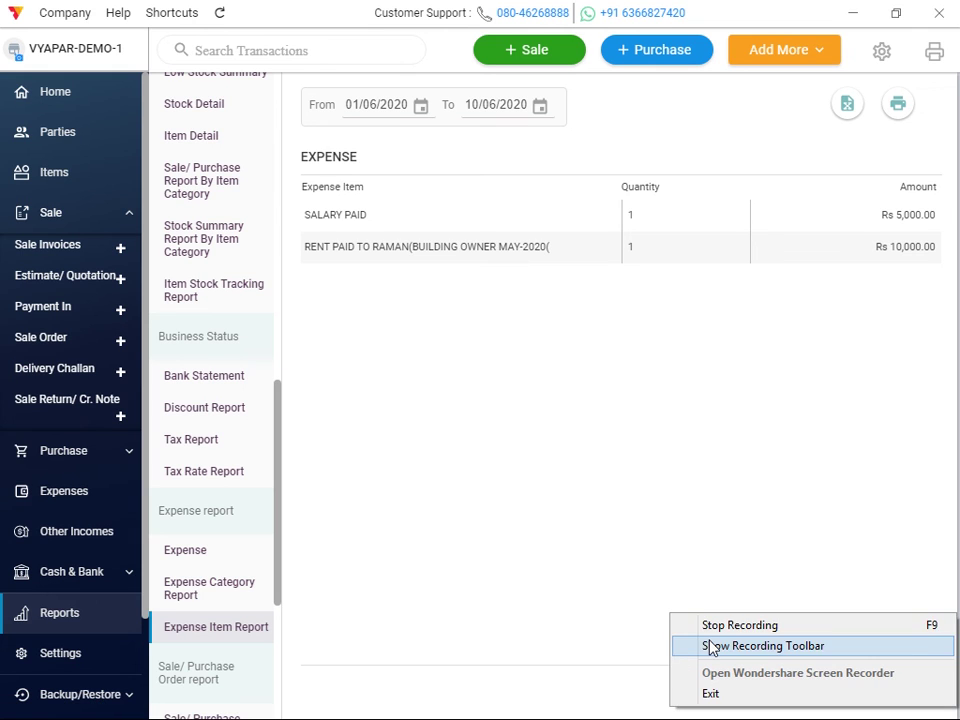